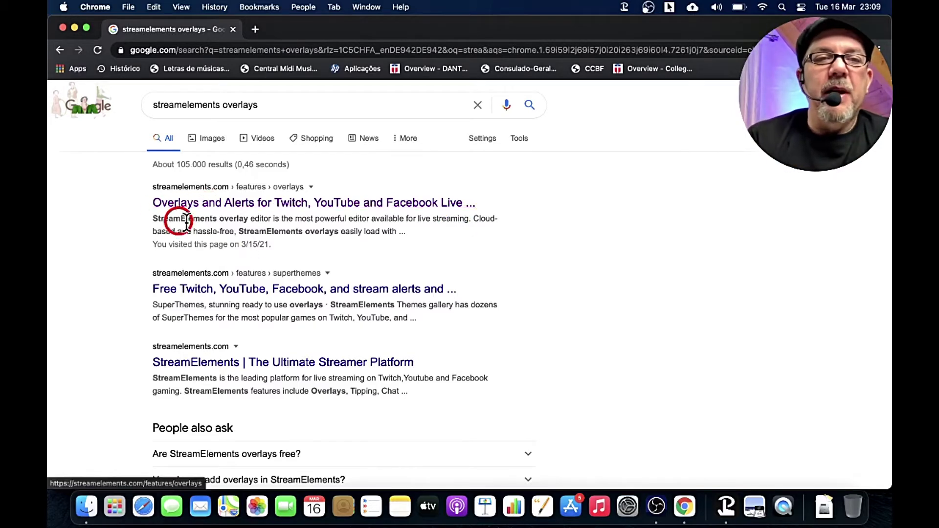
Open the StreamElements overlays page from the search results and go through the dashboard to the Themes gallery.
scroll(197, 201, up, 3)
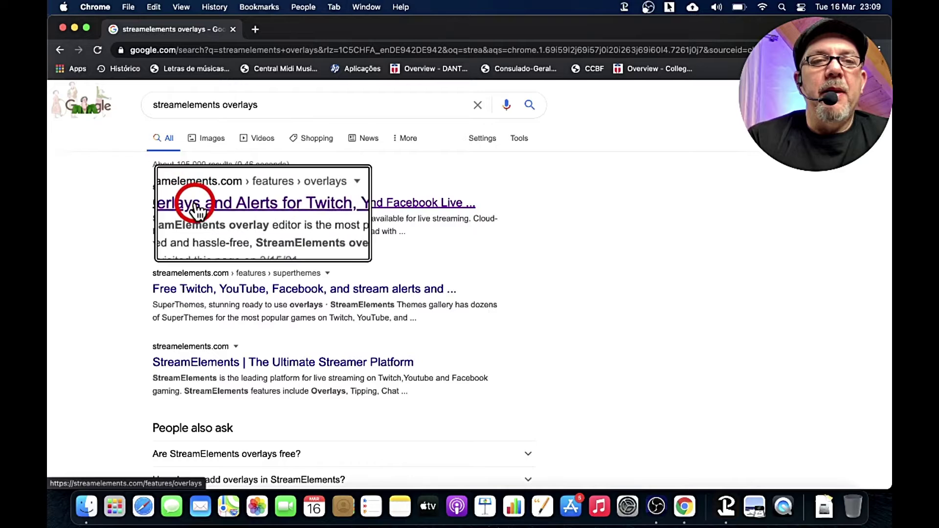
click(195, 206)
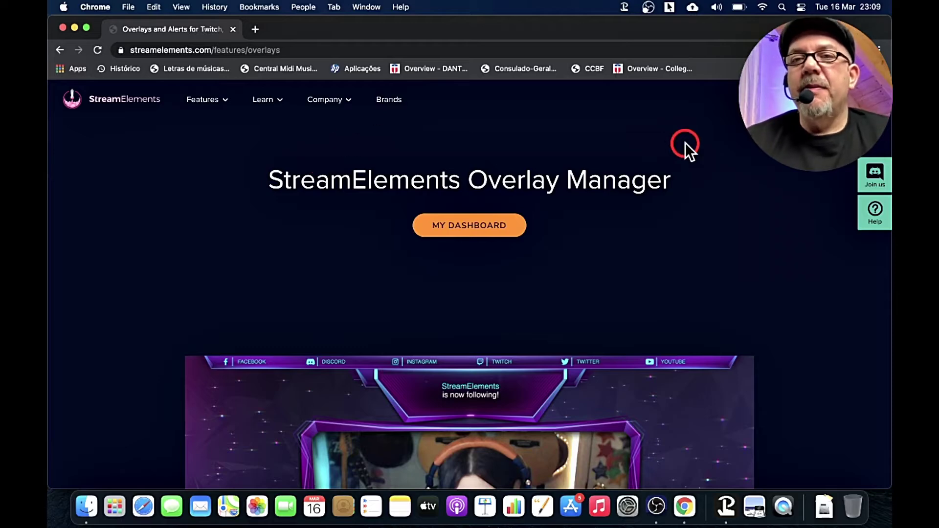
click(863, 100)
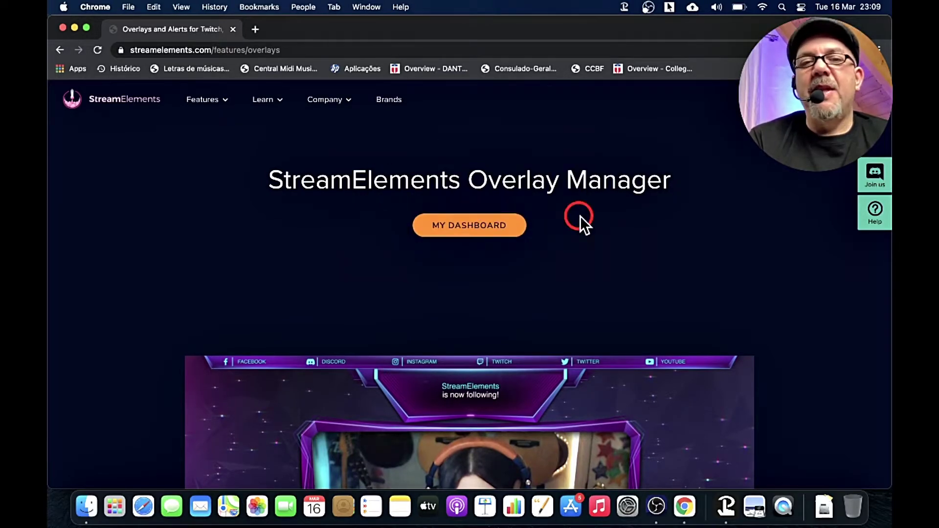
click(489, 235)
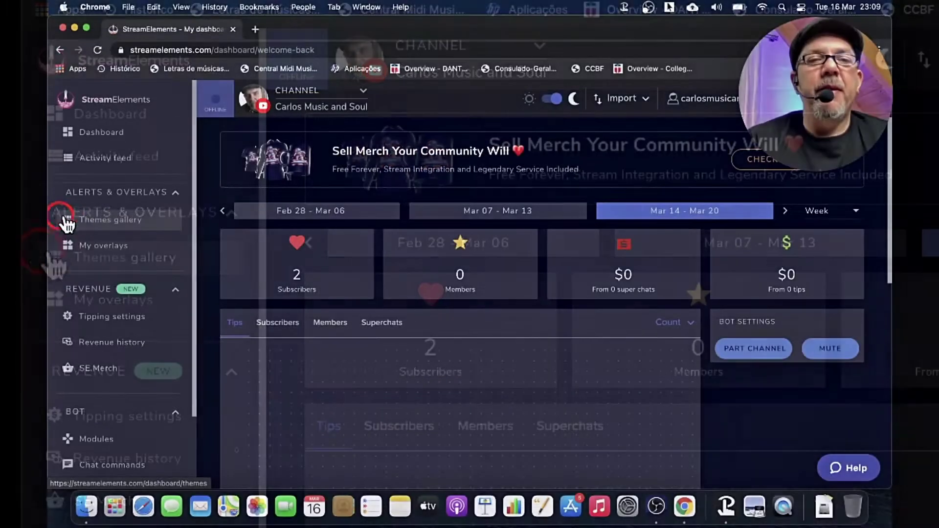
click(148, 263)
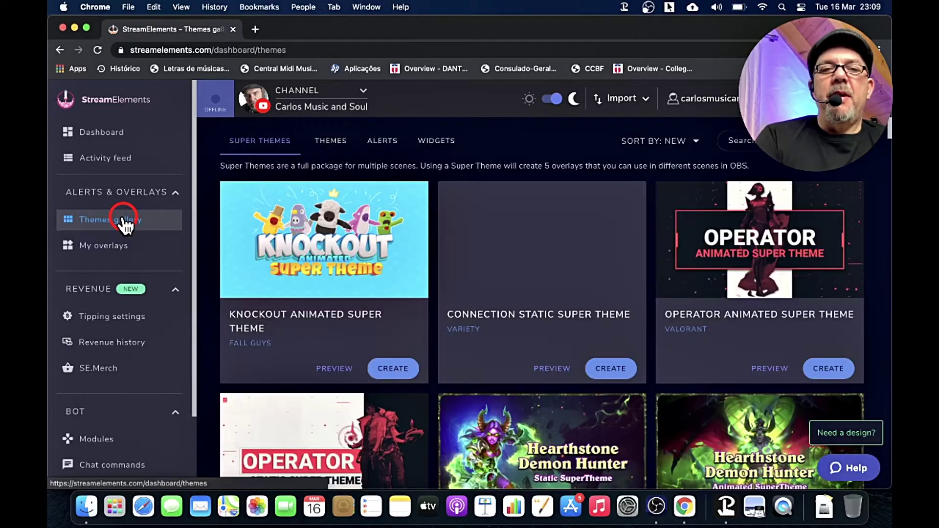
Look through the Super Themes in the gallery, comparing the static and animated designs on offer.
scroll(511, 274, down, 15)
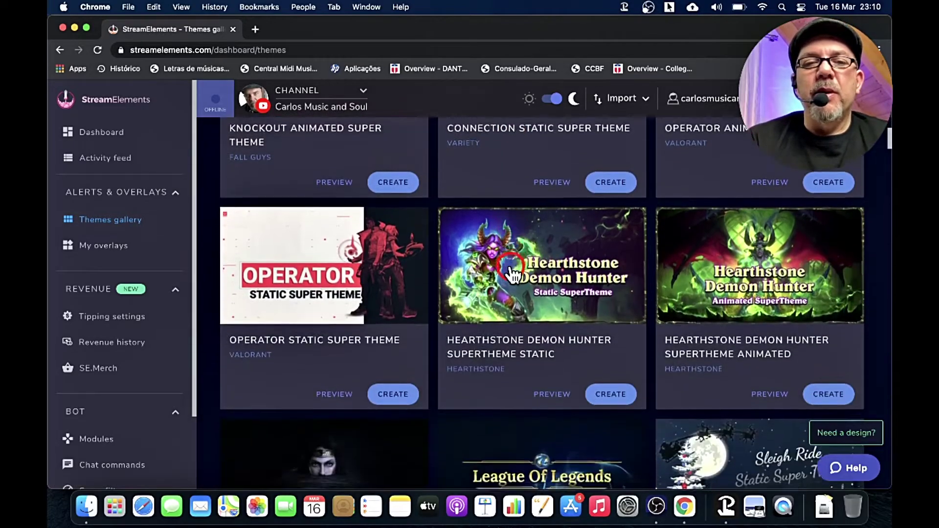
scroll(509, 265, down, 10)
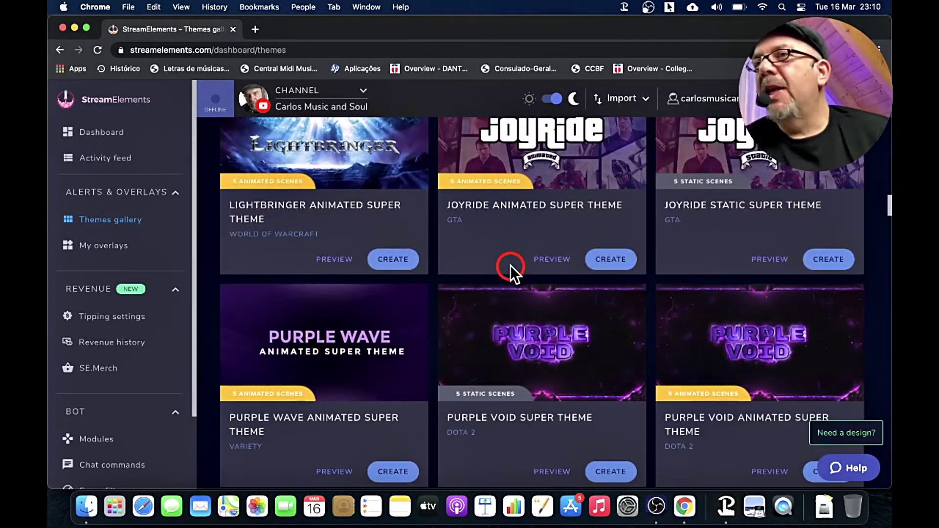
scroll(510, 265, down, 5)
scroll(509, 265, down, 20)
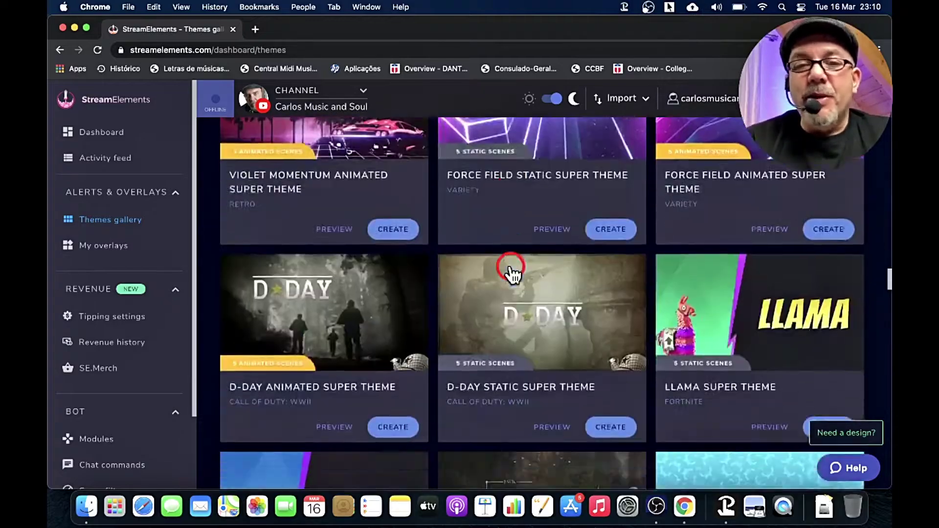
scroll(511, 274, down, 5)
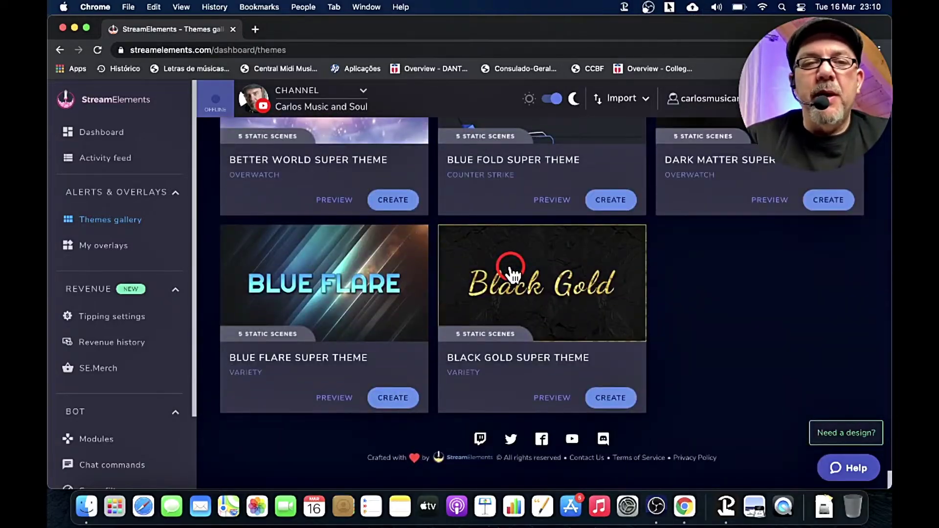
scroll(511, 274, up, 20)
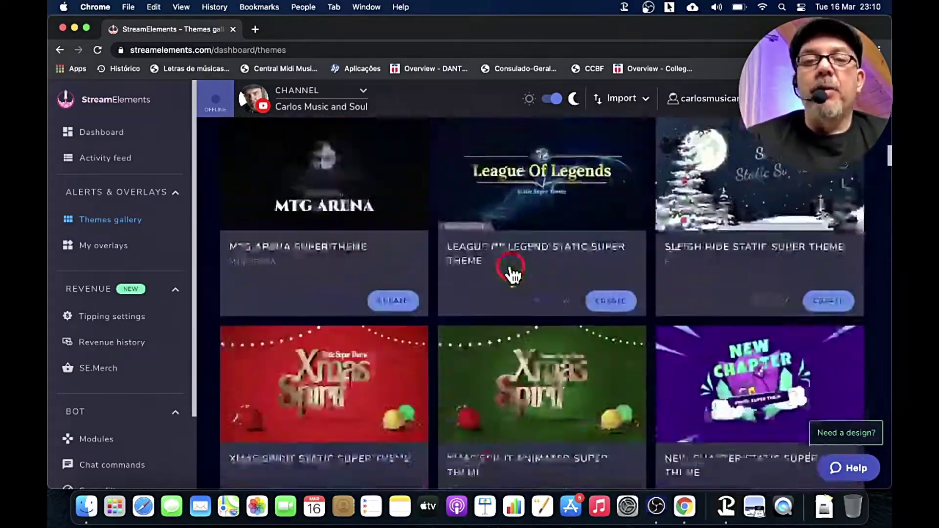
scroll(511, 274, up, 5)
scroll(511, 272, up, 2)
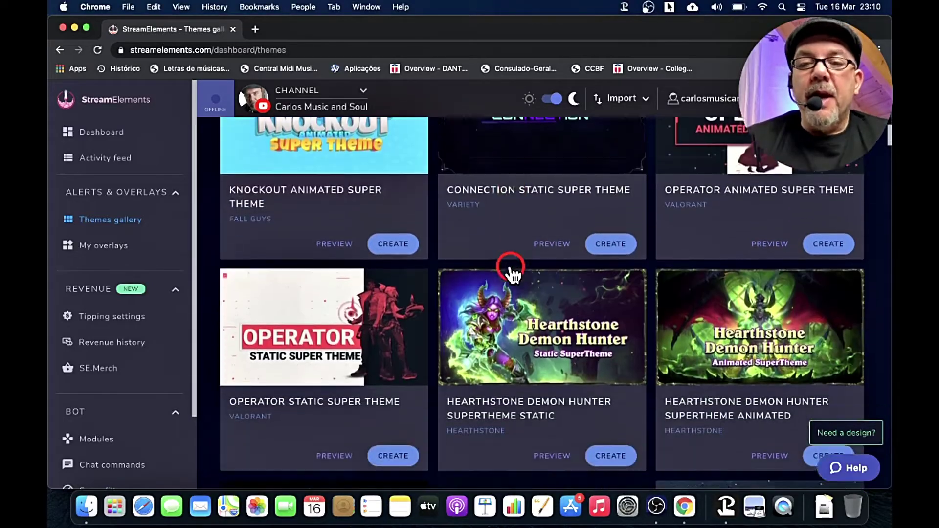
scroll(511, 274, down, 1)
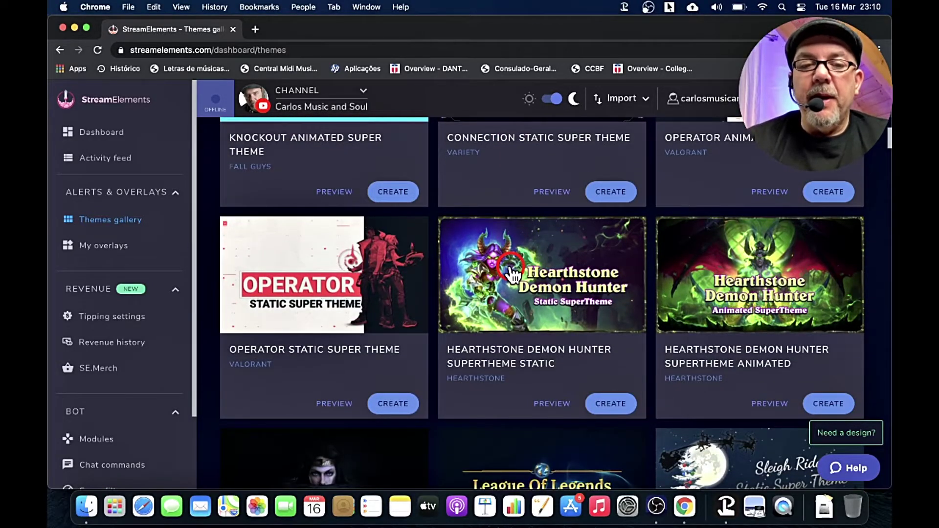
scroll(511, 272, down, 6)
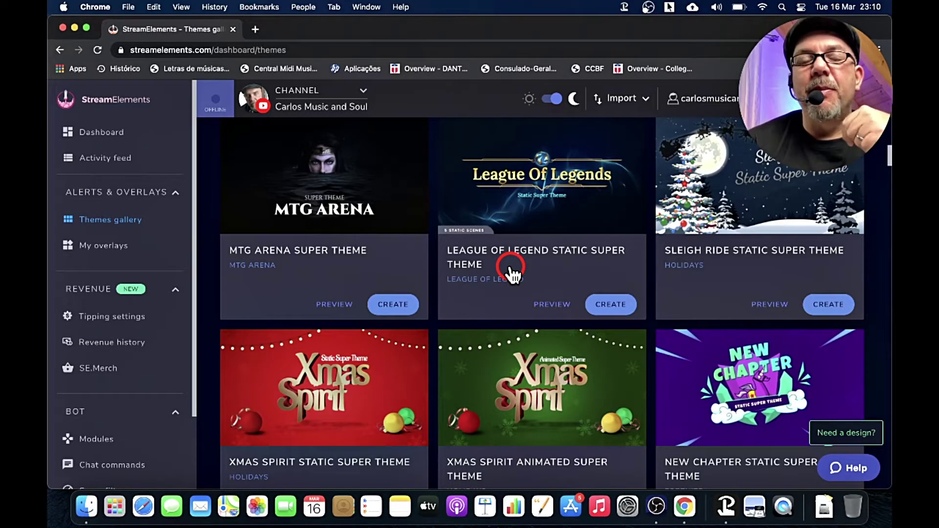
scroll(511, 273, down, 12)
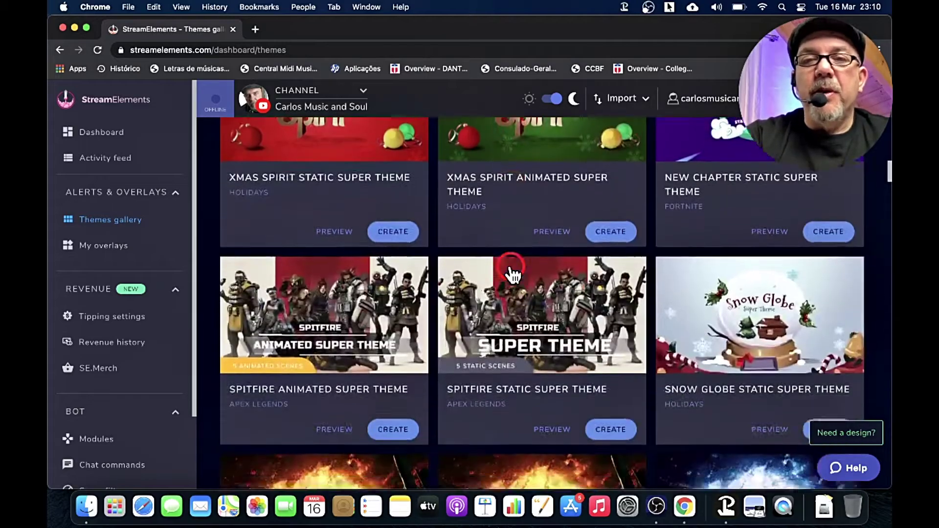
scroll(511, 270, down, 4)
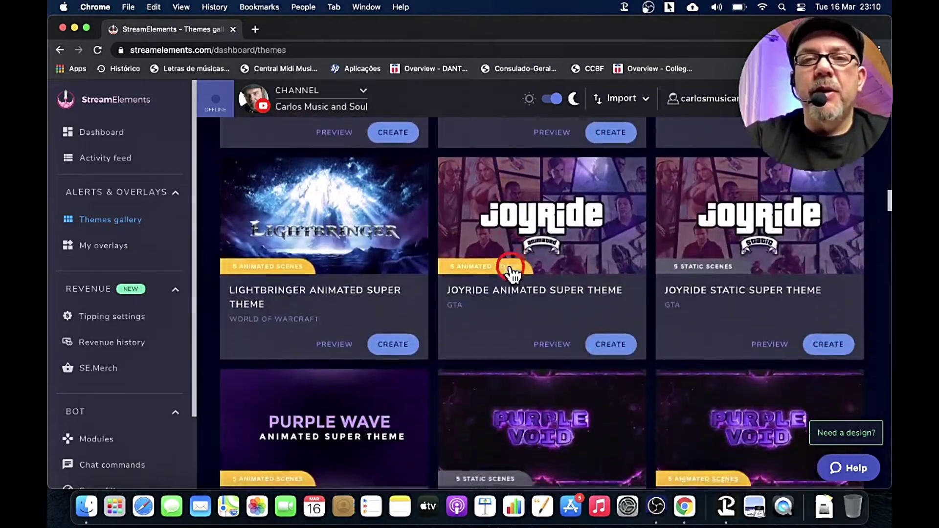
scroll(510, 271, up, 5)
scroll(352, 227, down, 1)
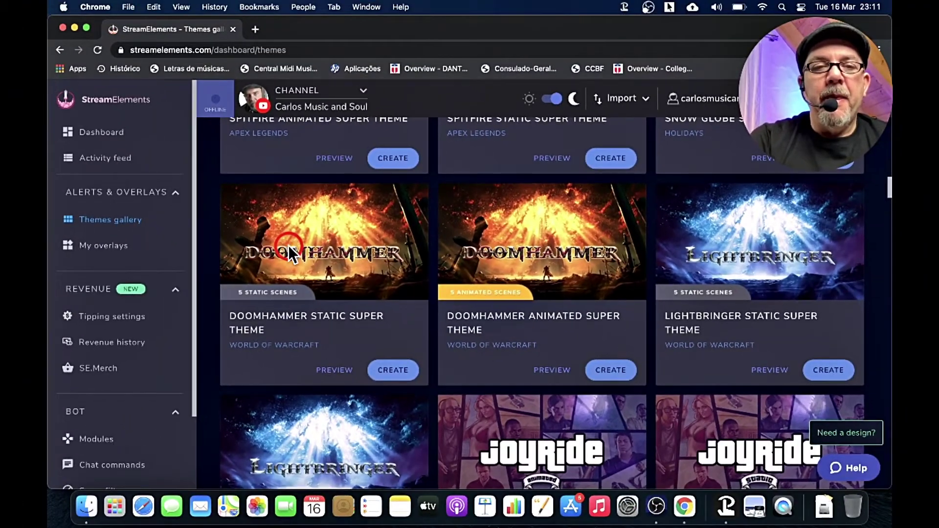
Preview the talk, start, BRB and end scenes of the Doomhammer Static Super Theme, closing the preview when done.
click(288, 252)
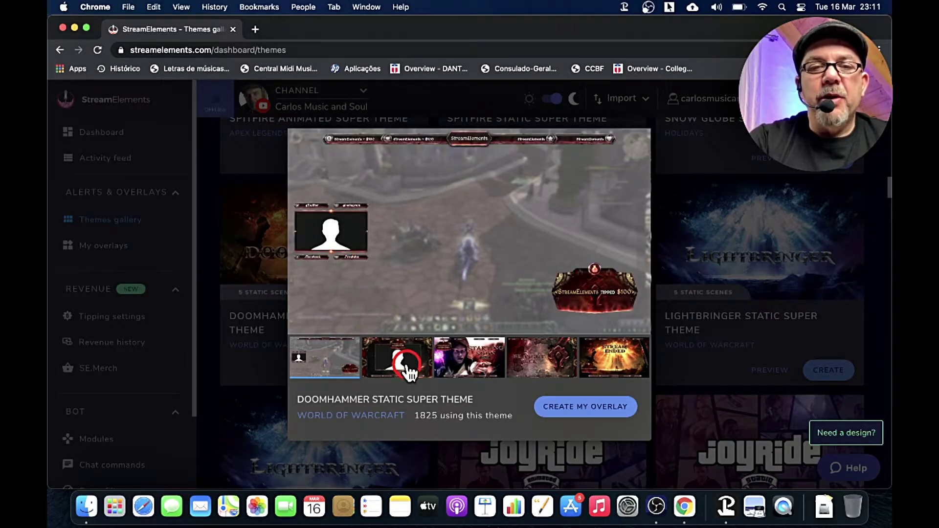
click(407, 366)
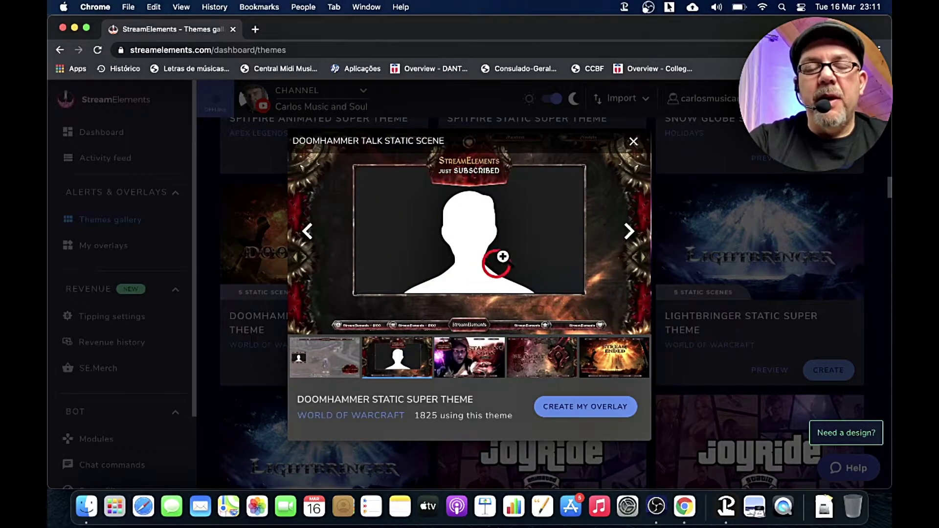
click(467, 371)
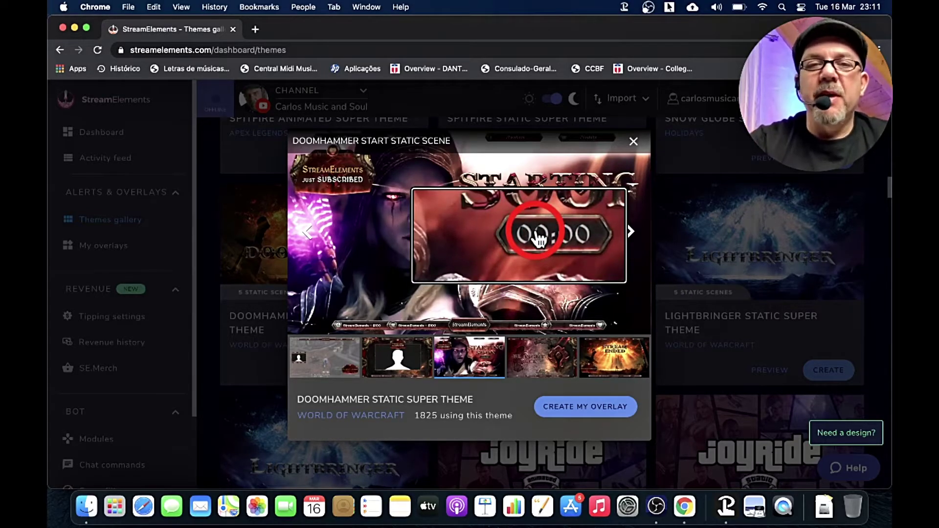
click(541, 372)
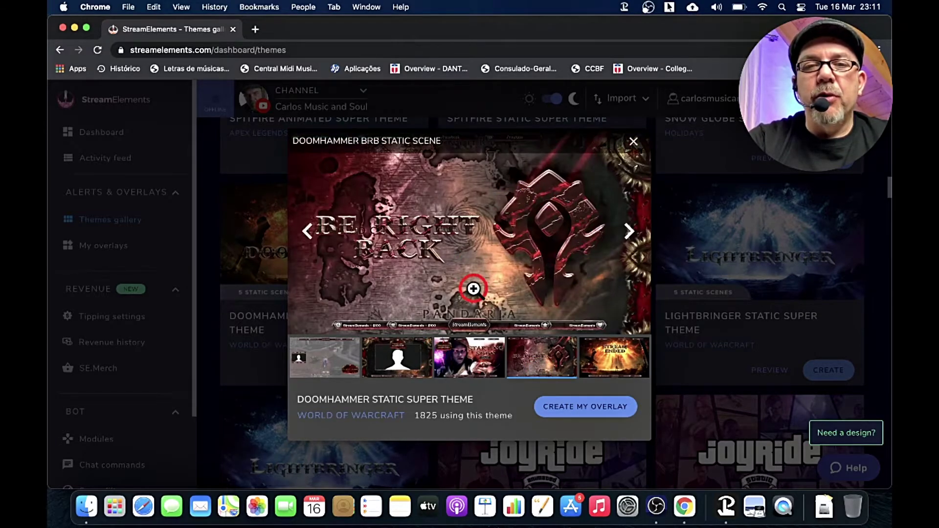
click(619, 356)
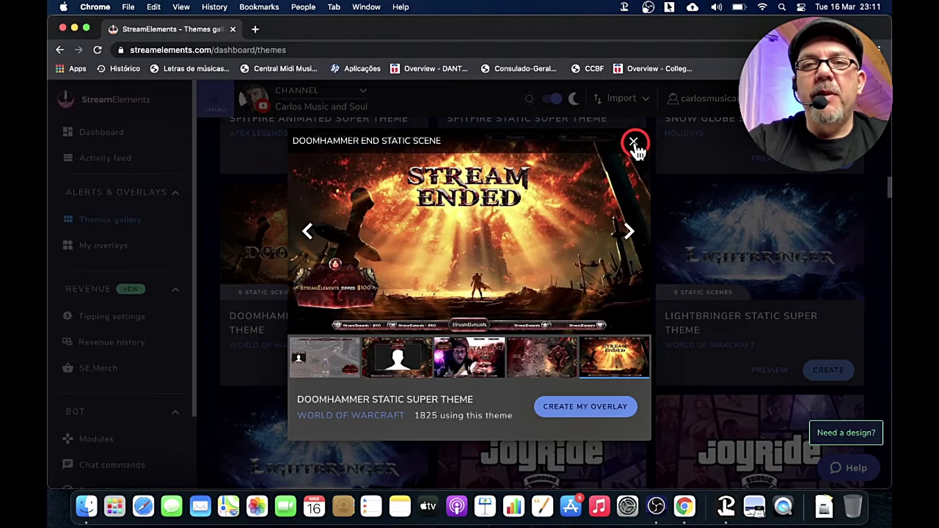
click(633, 141)
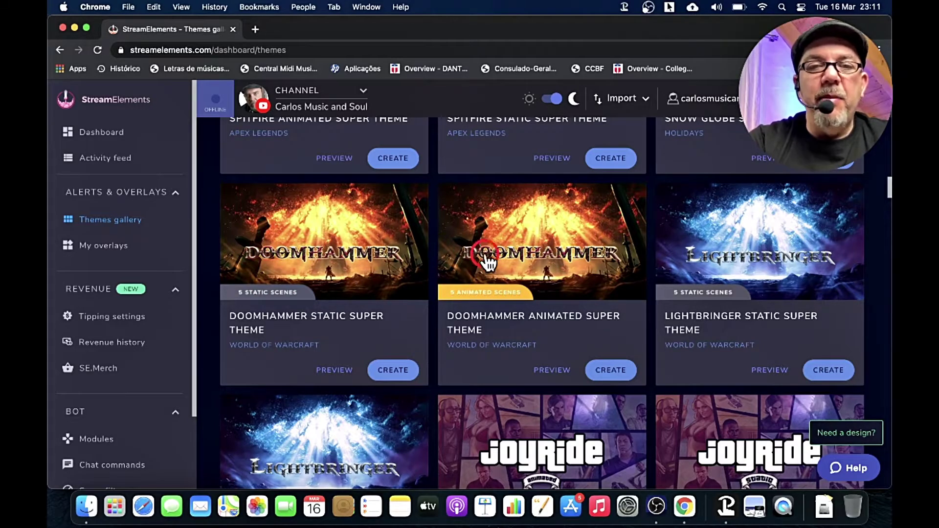
Preview the in-game, talk, start, BRB and end scenes of the Doomhammer Animated Super Theme, closing the preview when done.
click(480, 281)
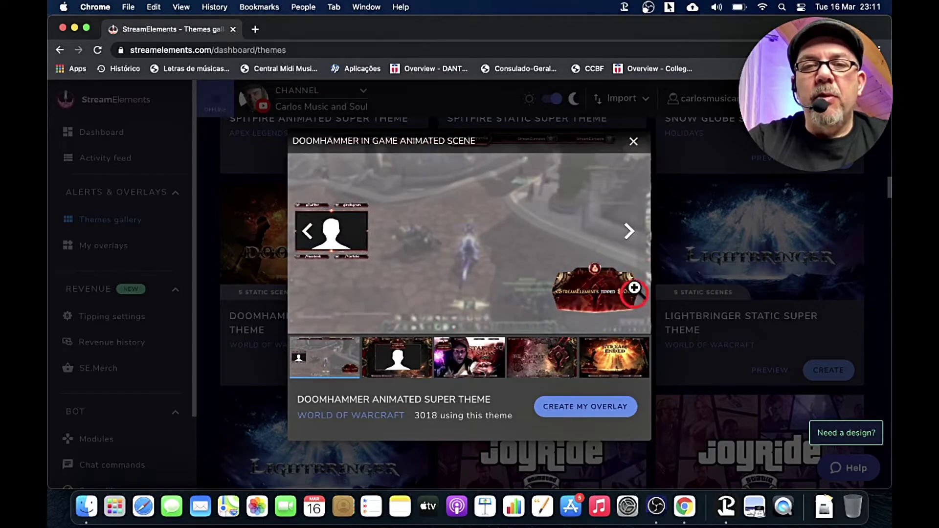
click(390, 366)
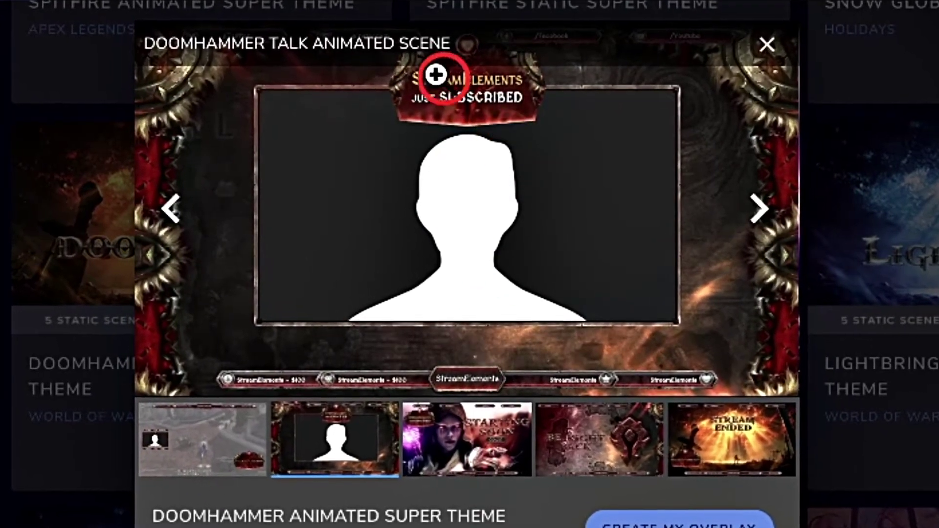
click(444, 462)
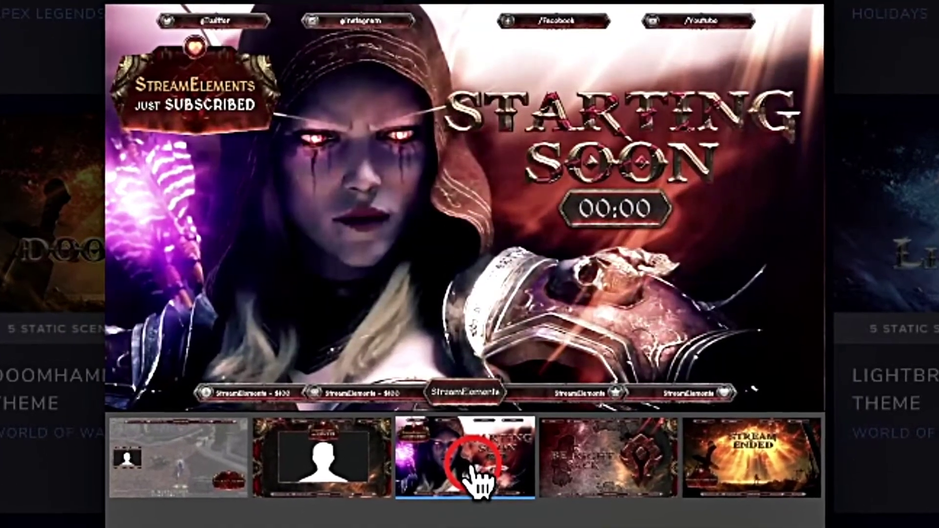
mouse_move(411, 336)
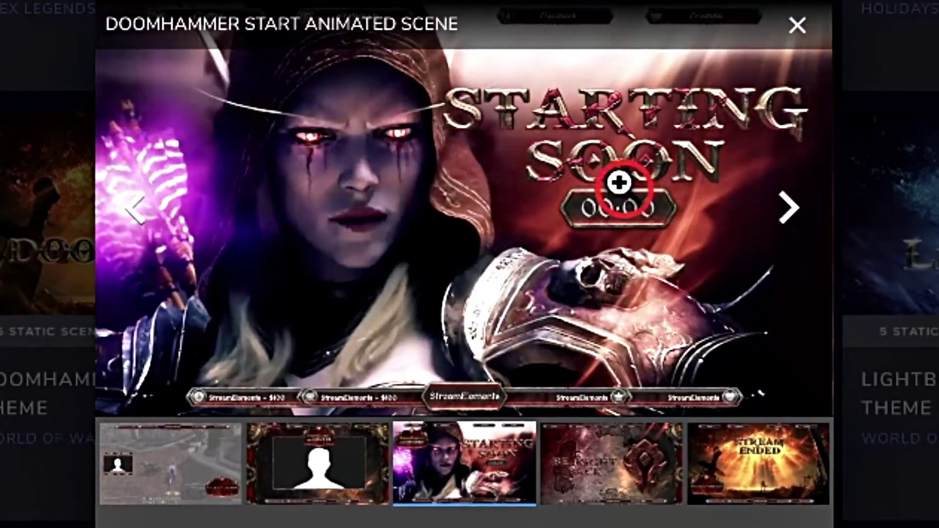
click(605, 462)
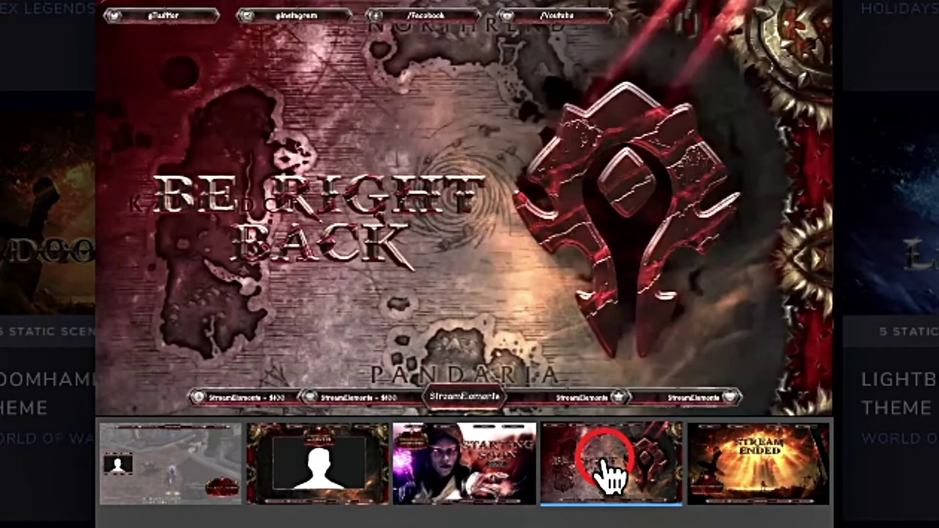
mouse_move(576, 270)
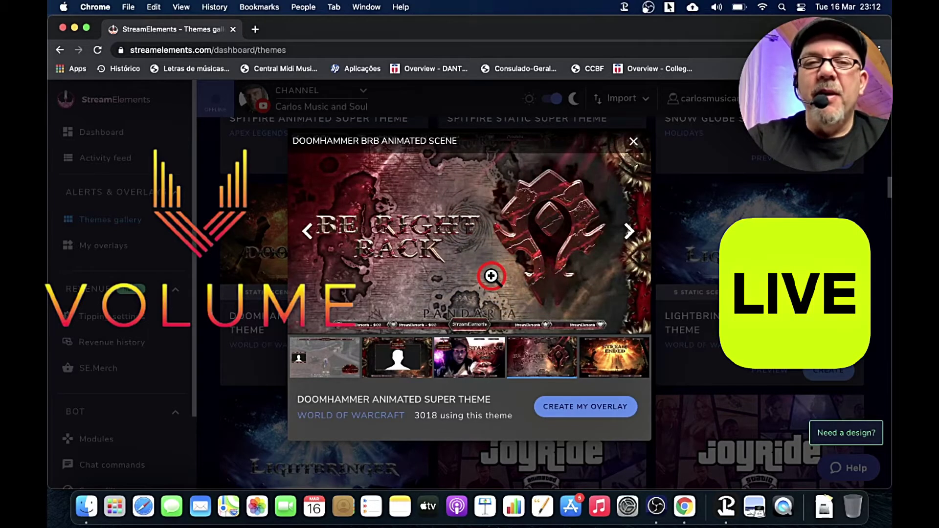
click(620, 362)
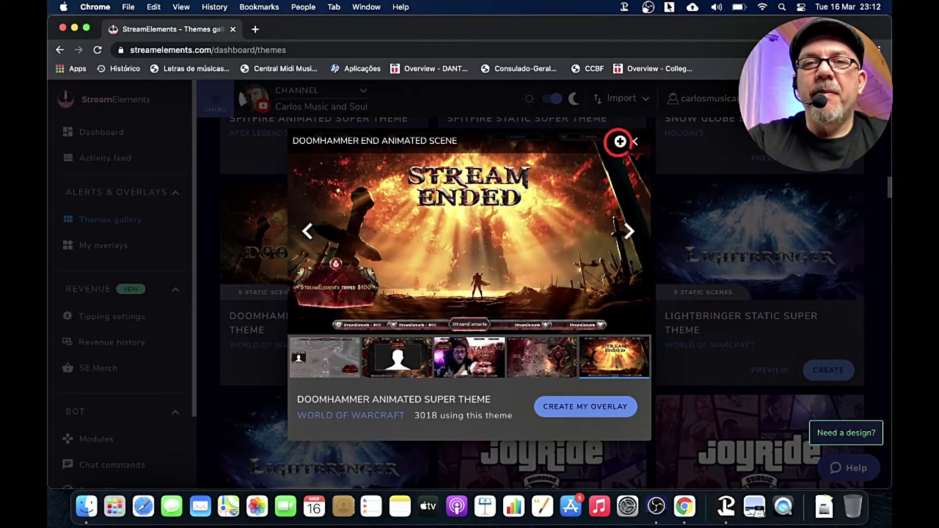
click(634, 142)
Browse further through the themes gallery, comparing more of the static and animated Super Themes.
scroll(590, 330, down, 8)
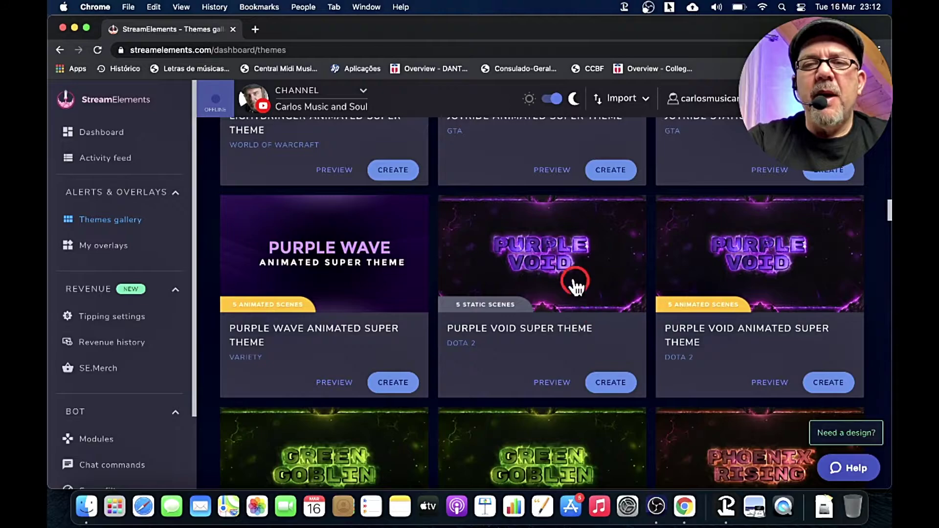
scroll(732, 278, down, 10)
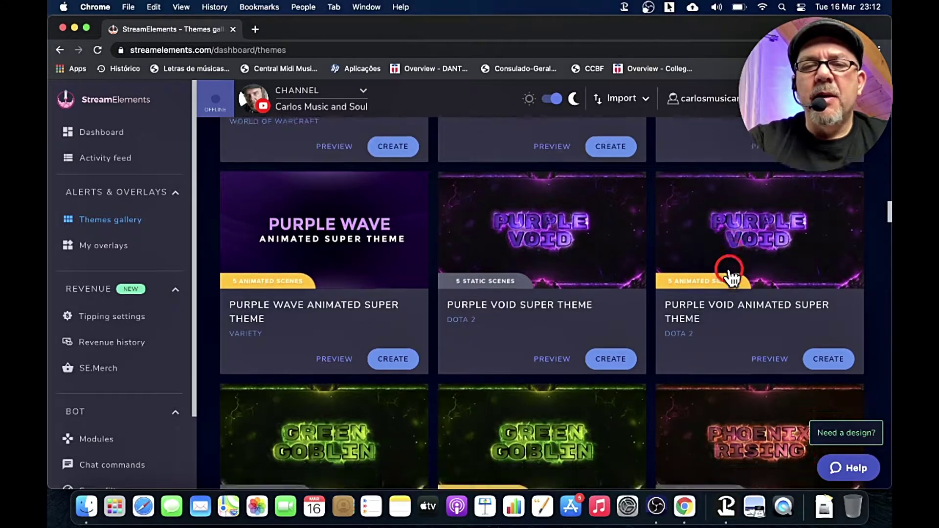
scroll(732, 278, down, 10)
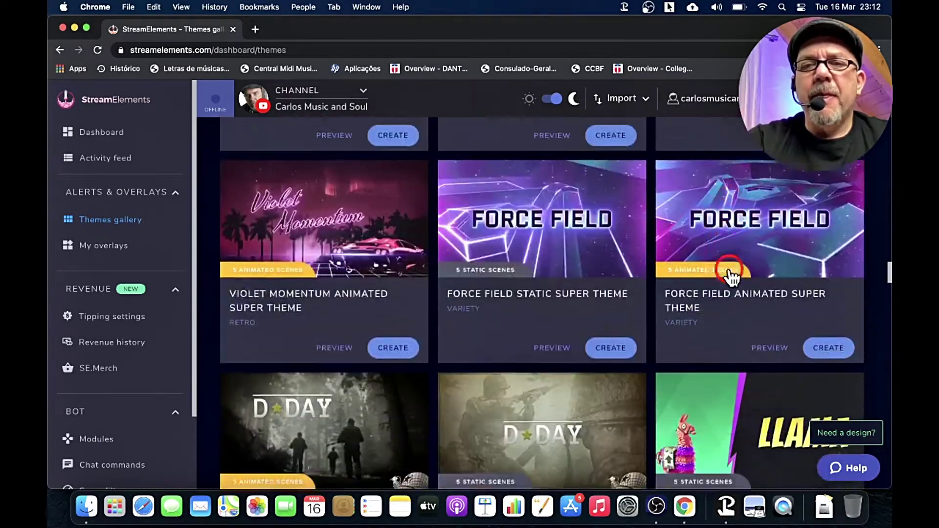
scroll(730, 274, down, 12)
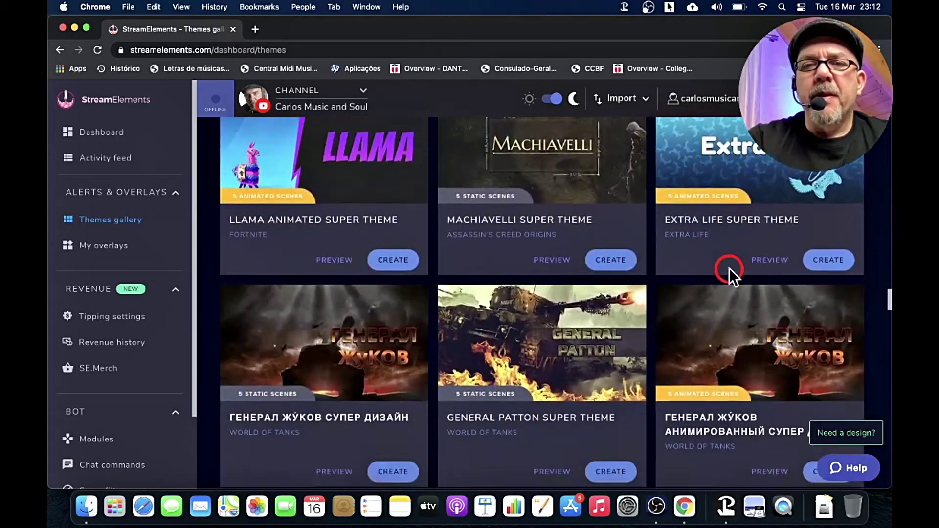
scroll(729, 274, down, 12)
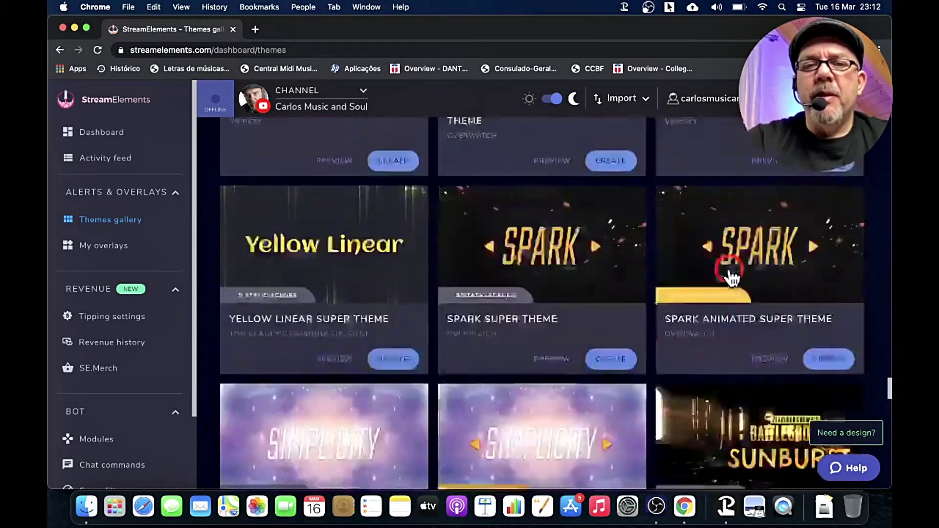
scroll(729, 274, up, 15)
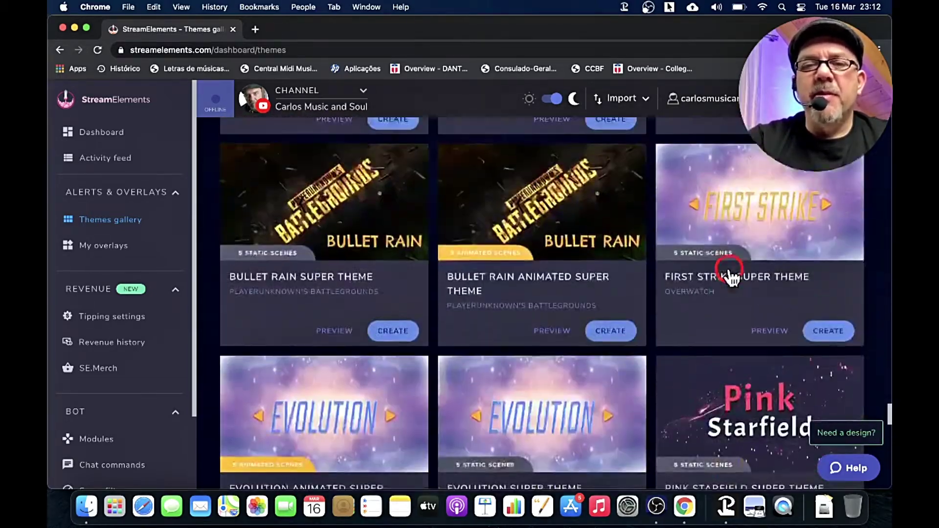
scroll(729, 274, down, 6)
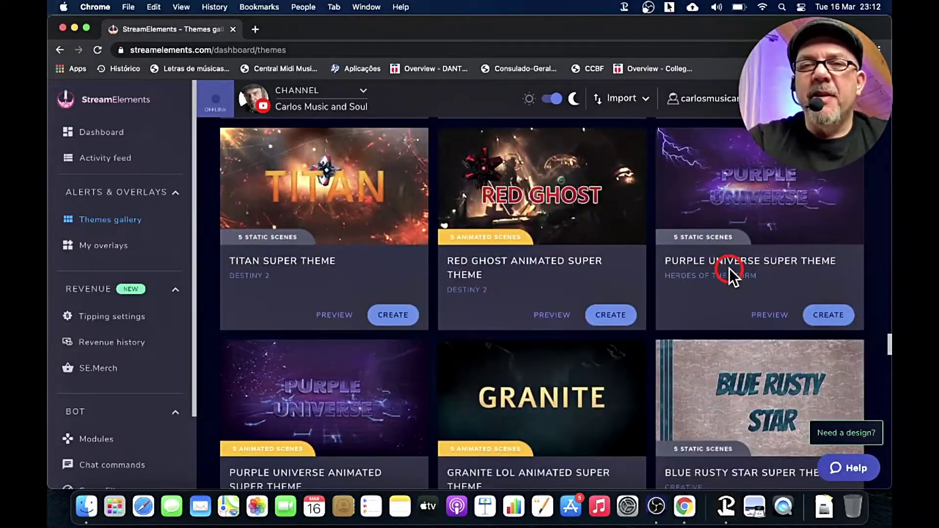
Preview the in-game, talk, start, BRB and end scenes of the static Purple Universe Super Theme, closing the preview when done.
click(773, 183)
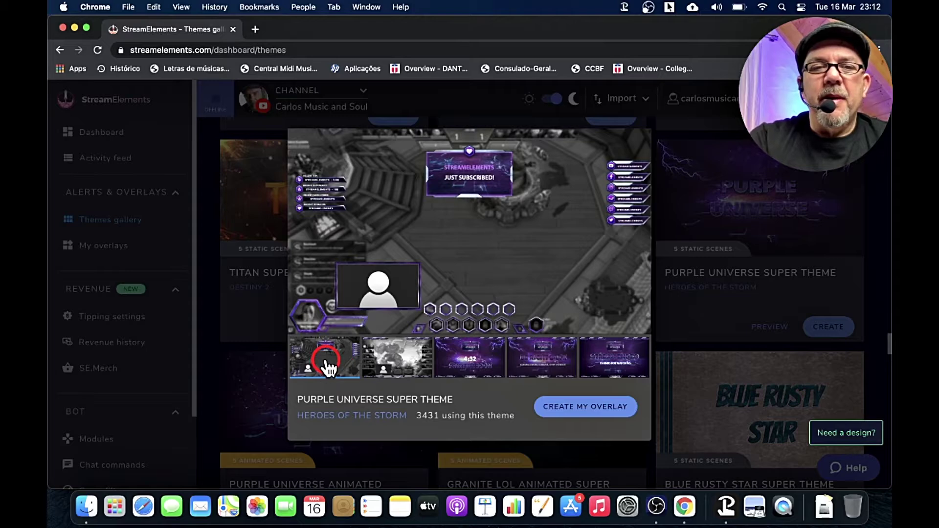
click(326, 367)
click(396, 268)
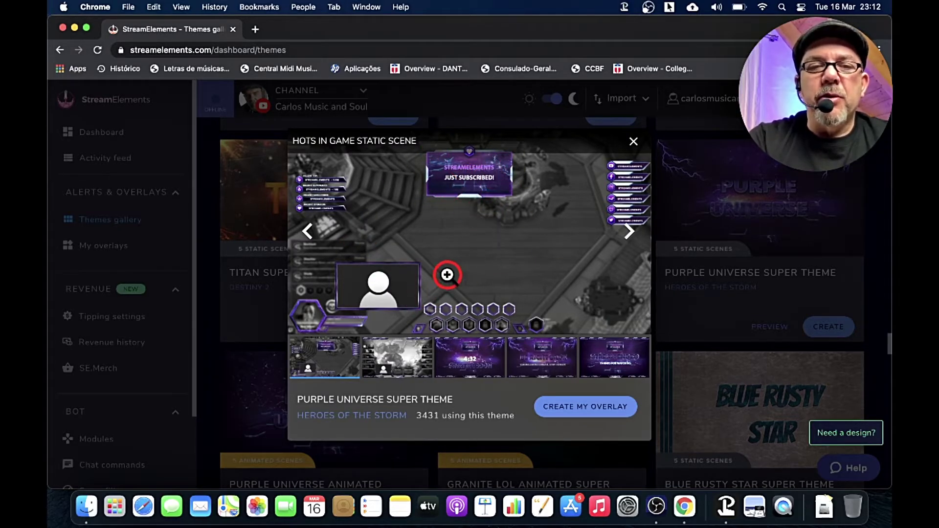
click(402, 361)
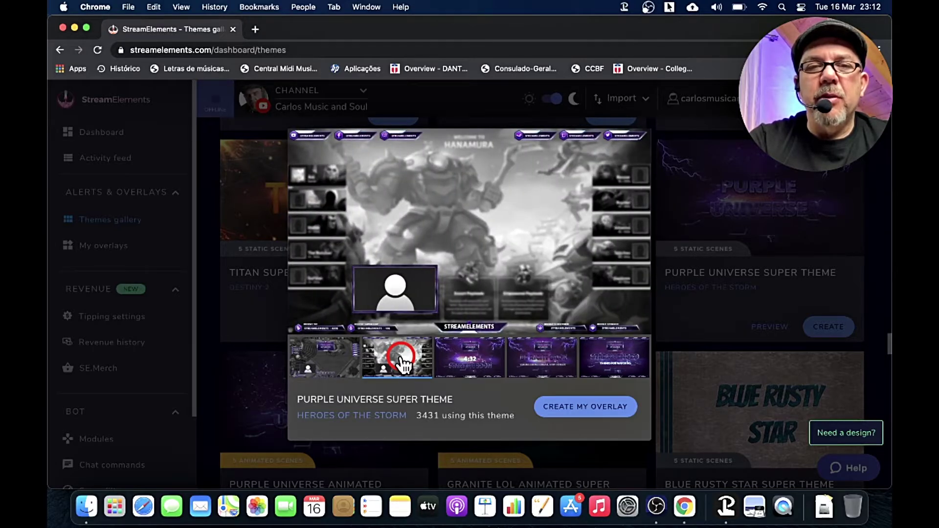
mouse_move(580, 188)
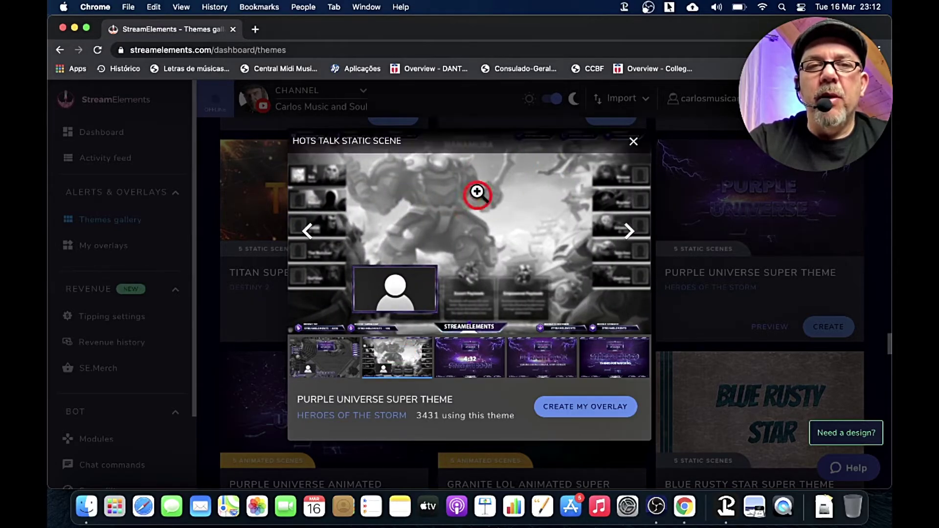
click(494, 355)
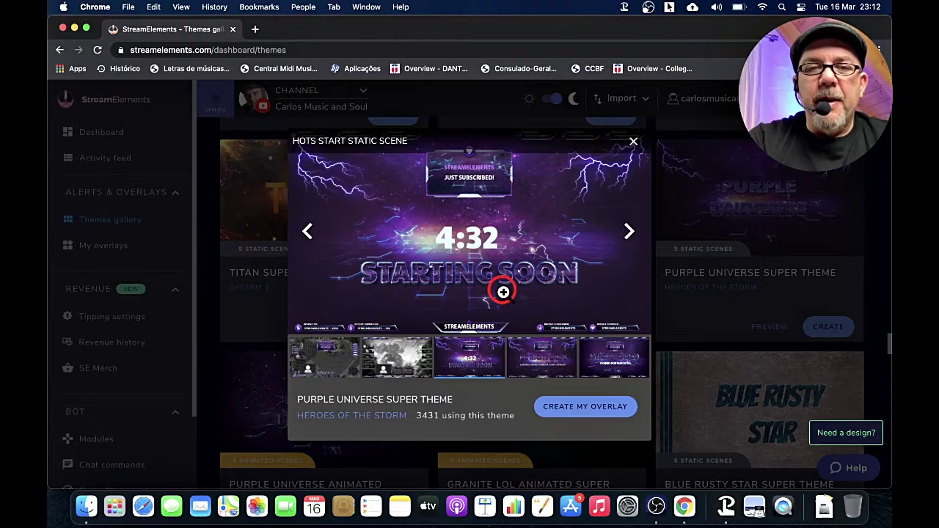
click(544, 364)
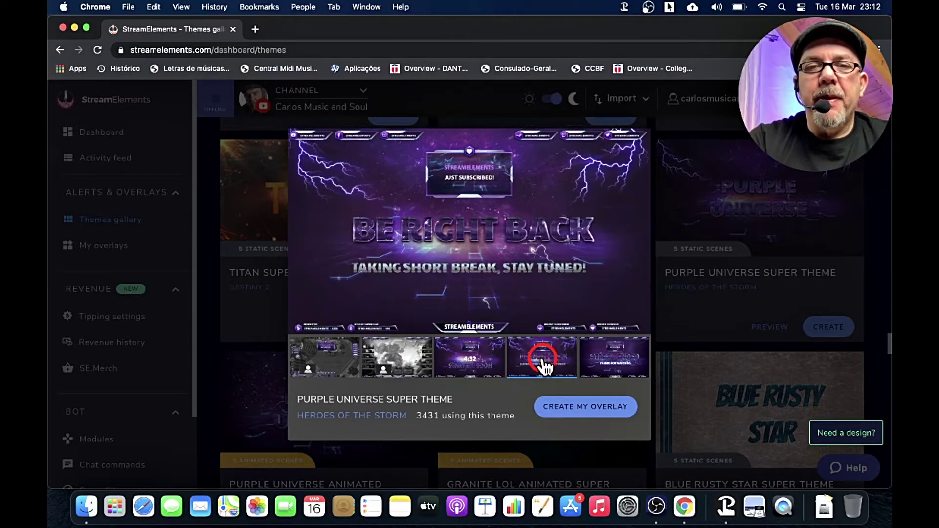
click(432, 268)
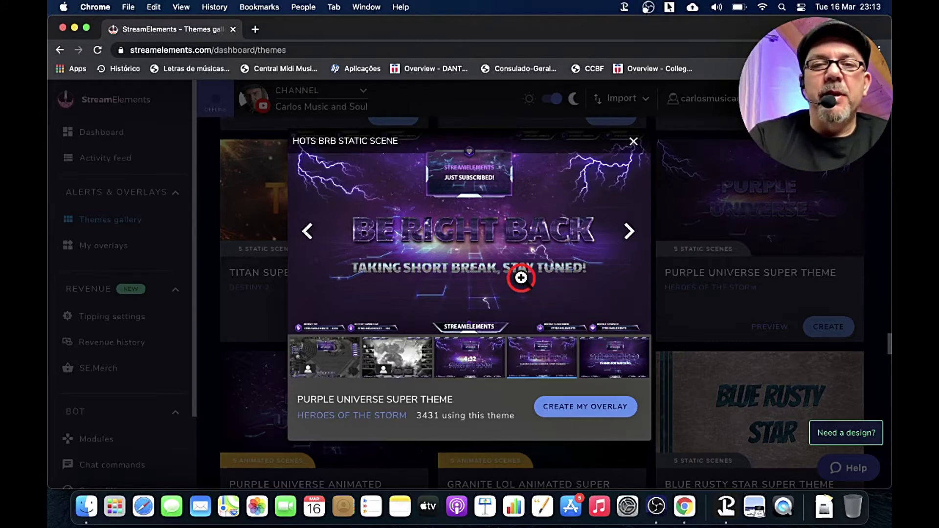
click(604, 358)
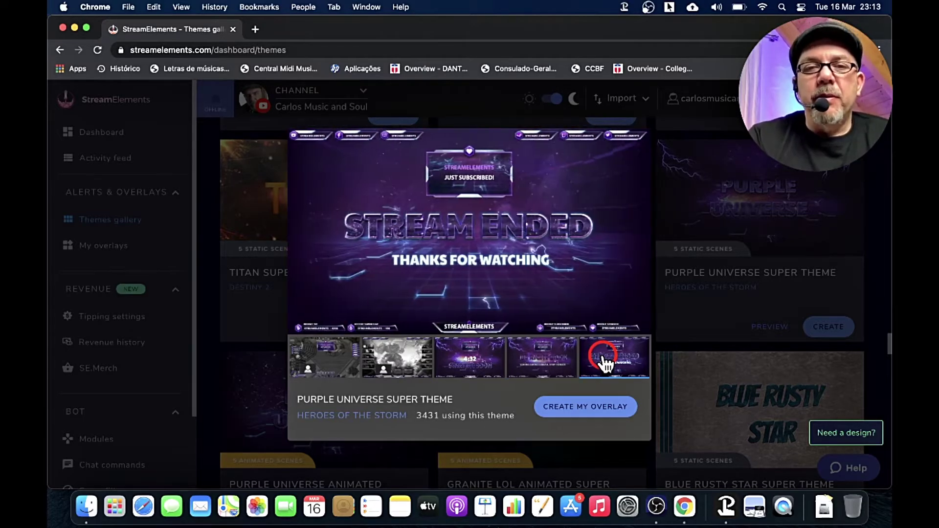
mouse_move(329, 209)
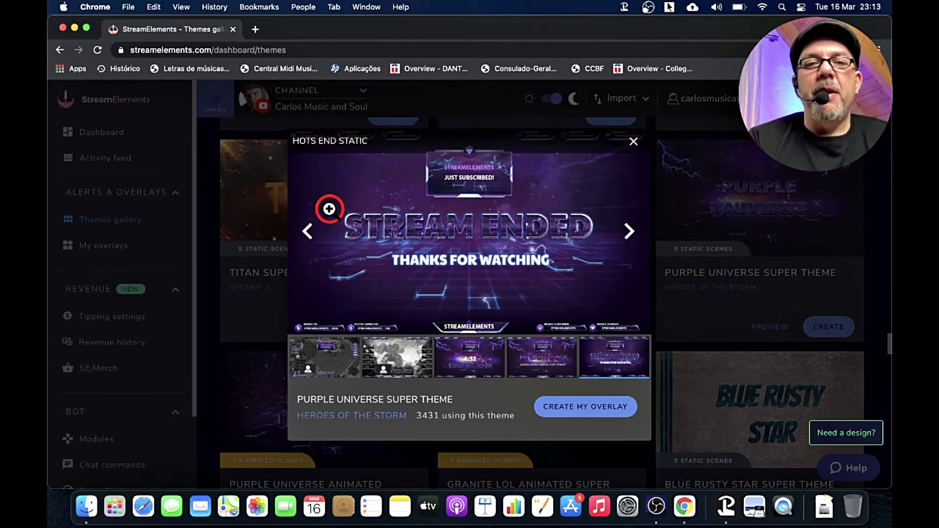
click(634, 143)
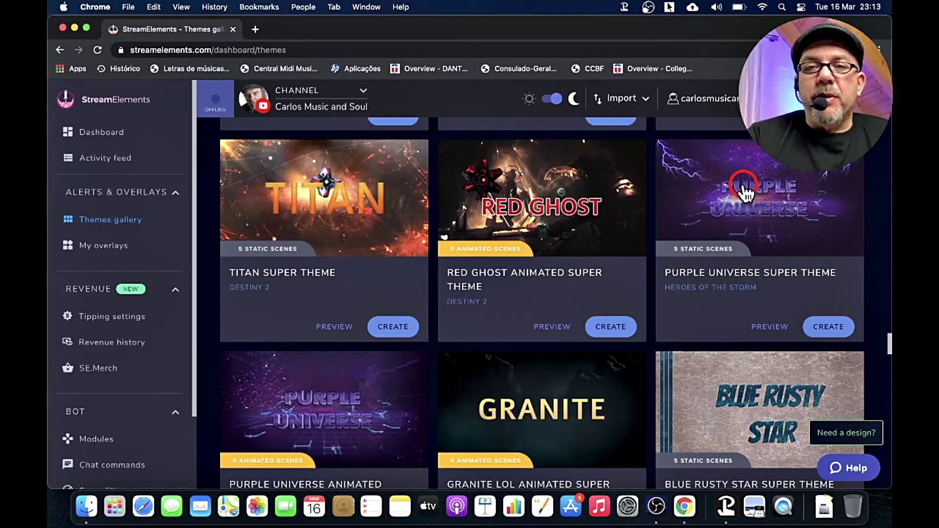
Find the Fire Ball Animated Super Theme and preview its in-game, talk, start, BRB and end scenes, closing the preview when done.
scroll(621, 313, down, 10)
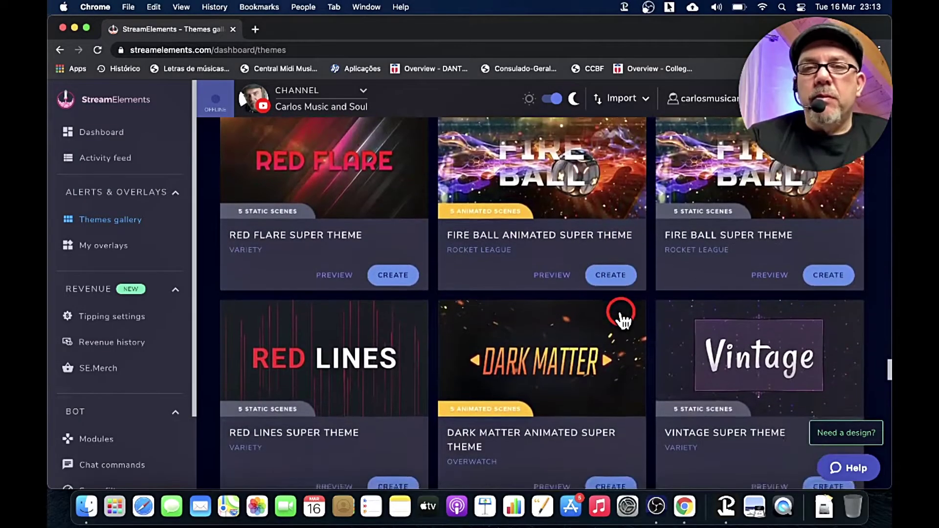
scroll(621, 315, up, 3)
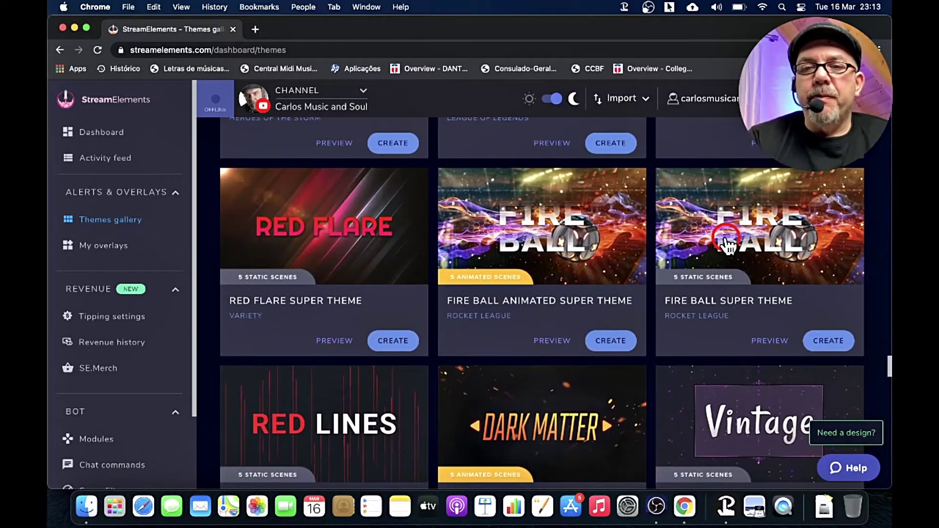
click(536, 240)
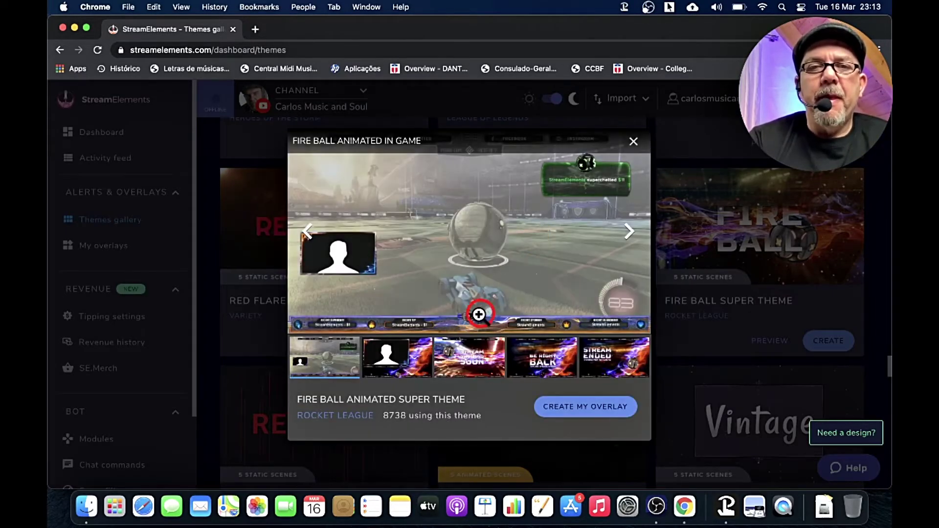
click(408, 365)
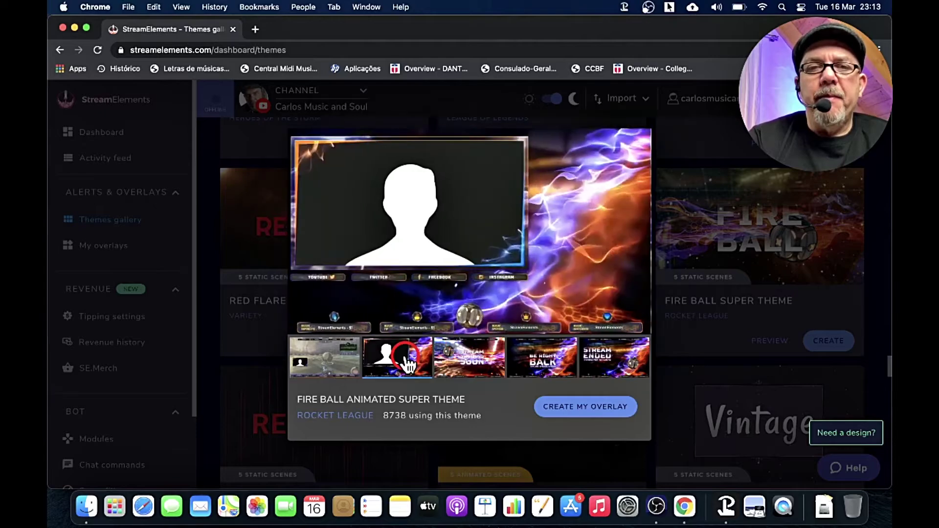
click(467, 365)
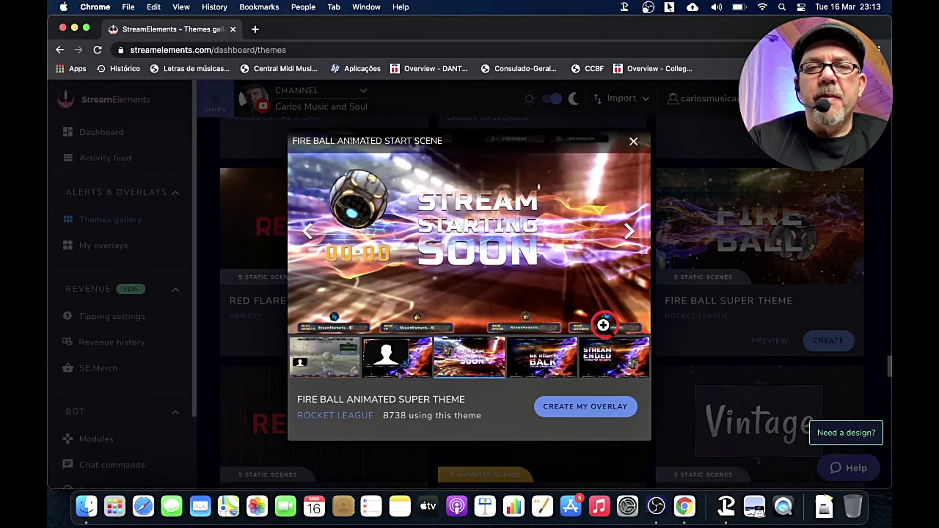
click(557, 364)
click(627, 361)
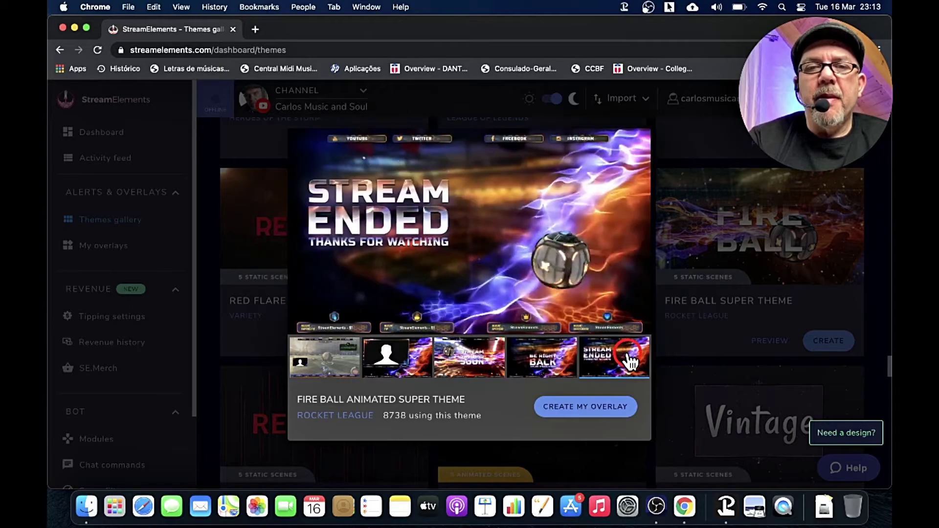
click(758, 255)
Find the Bullet Rain Animated Super Theme in the gallery and preview its talk scene.
scroll(535, 392, down, 10)
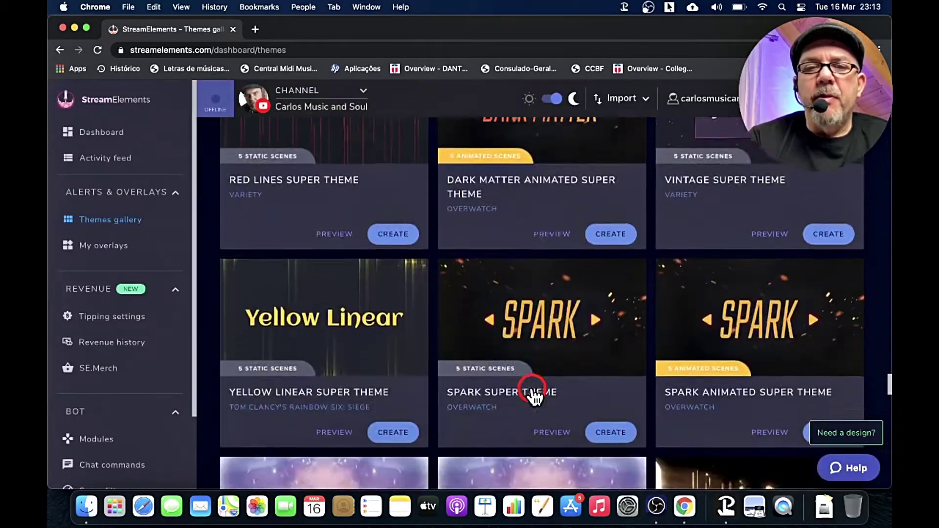
scroll(534, 396, down, 7)
scroll(534, 396, up, 5)
scroll(535, 396, down, 5)
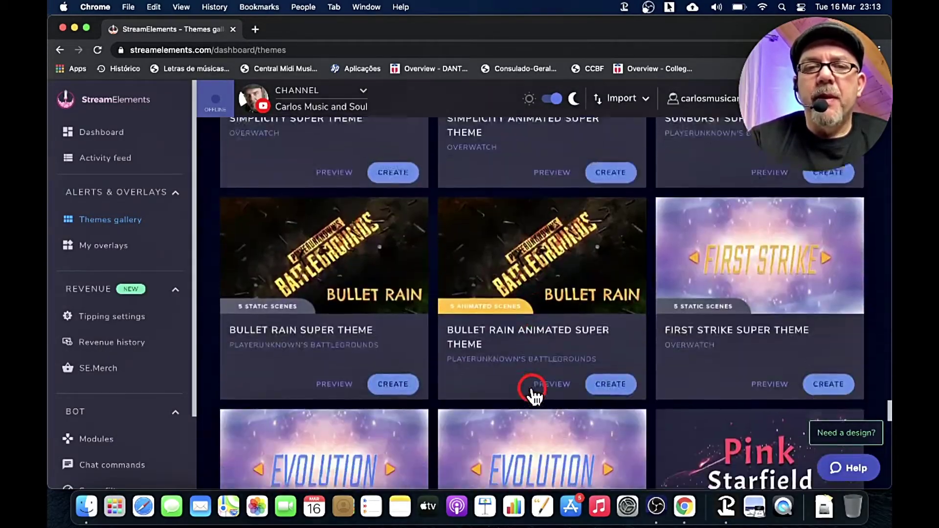
click(538, 268)
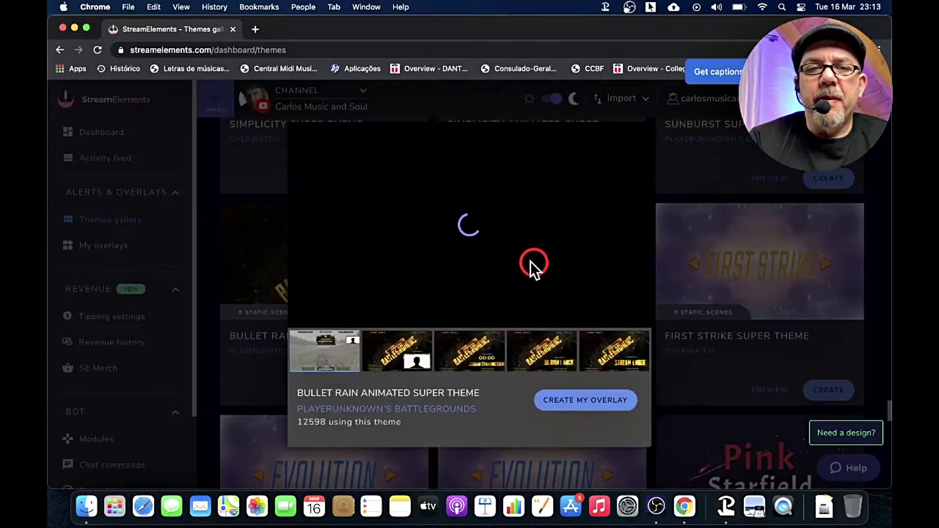
click(409, 345)
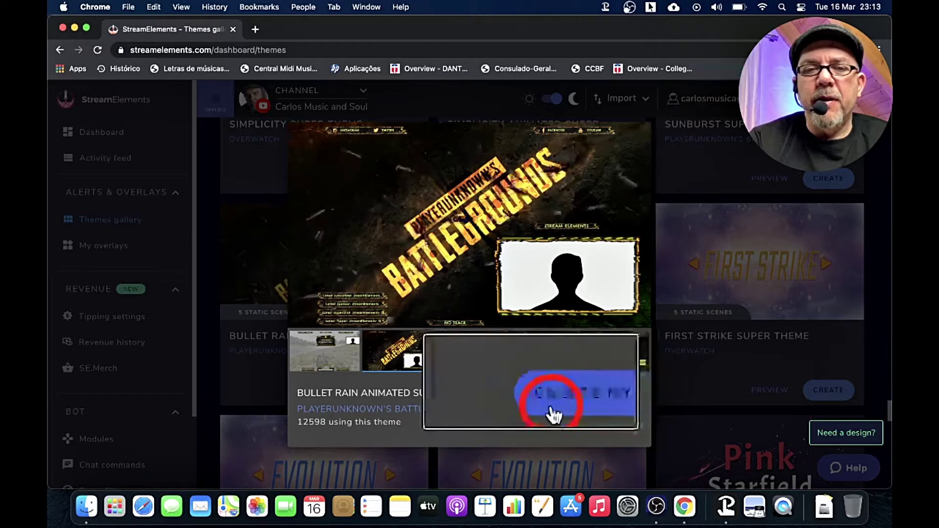
Create an overlay from the Bullet Rain Animated Super Theme, naming it "Overlay".
click(588, 403)
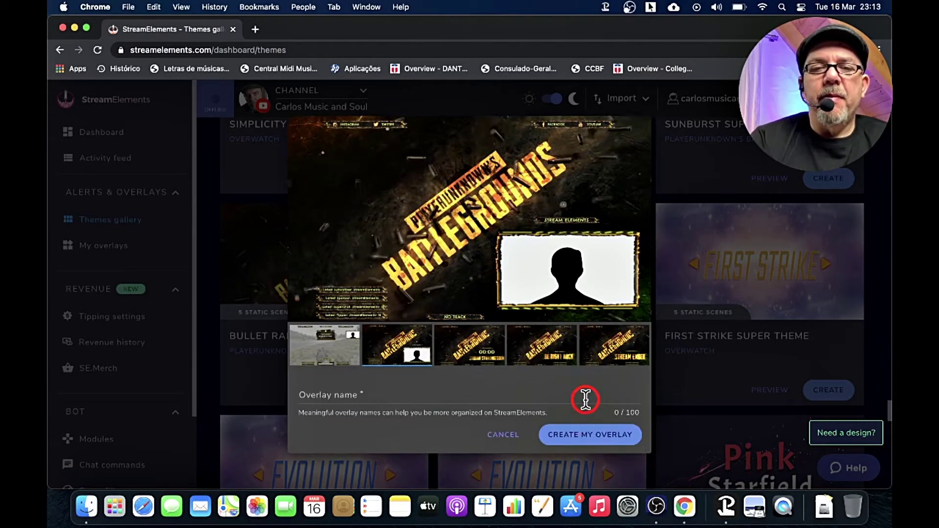
click(360, 392)
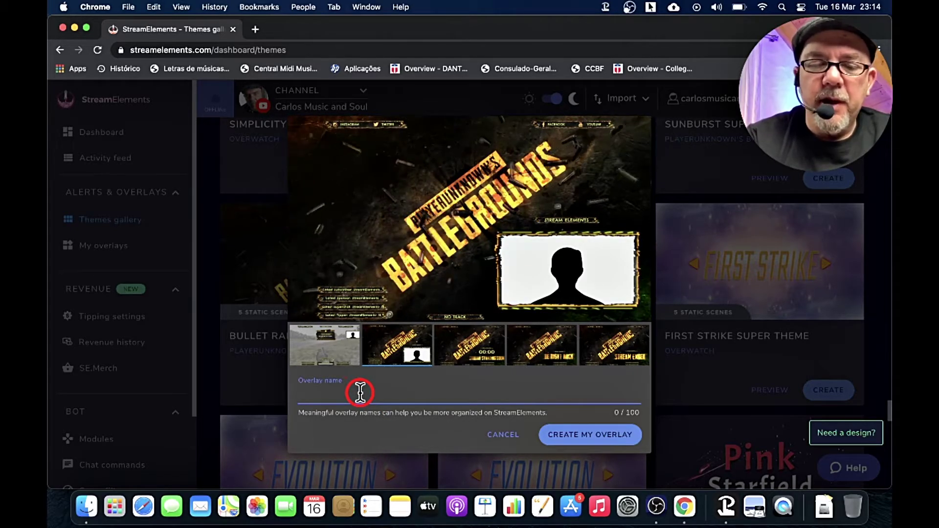
text(Over)
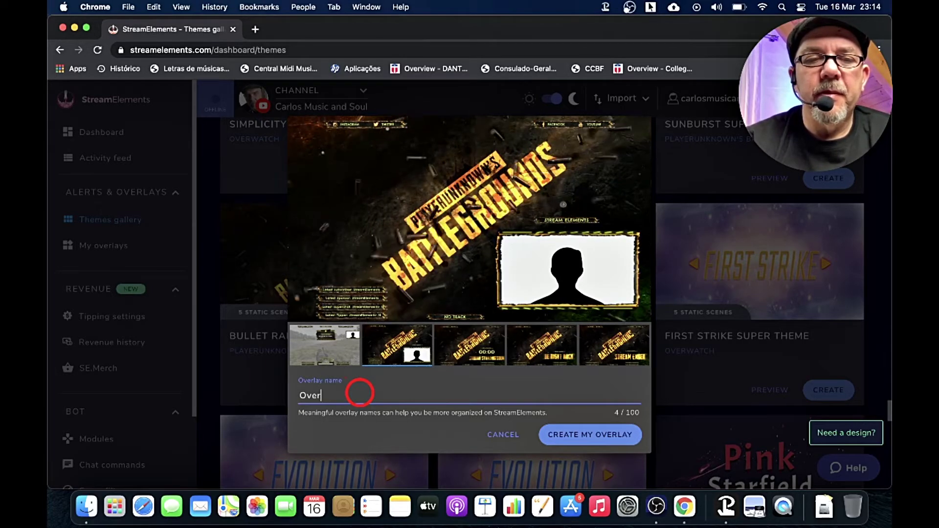
text(lay)
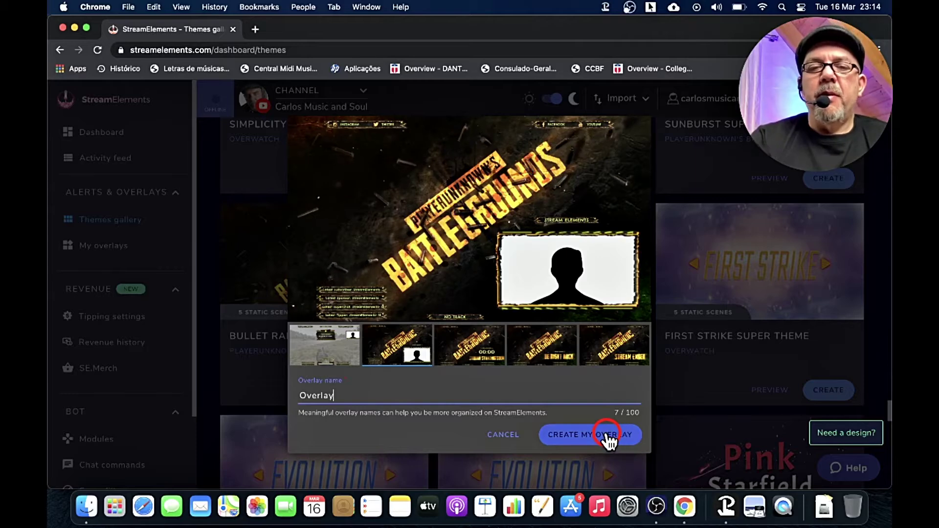
click(607, 440)
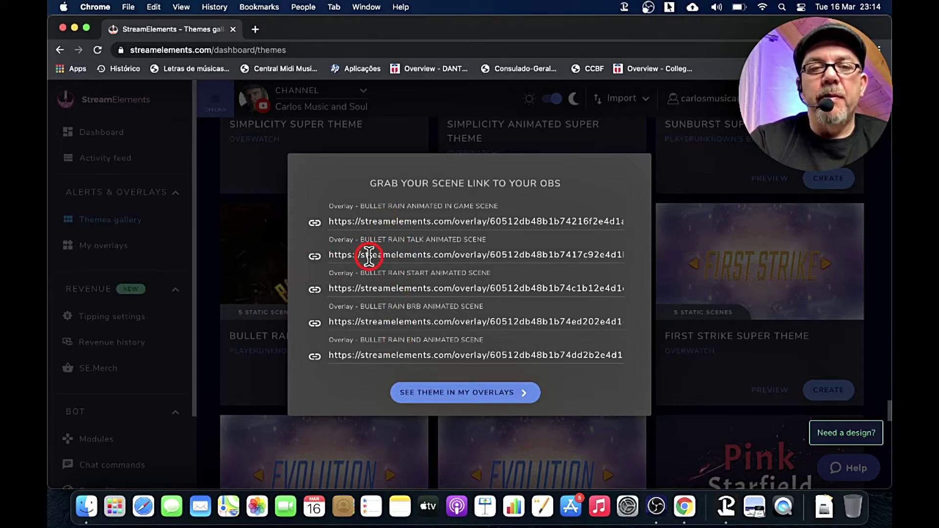
Open the created theme in My overlays and bring its Bullet Rain animated scenes into view.
click(484, 394)
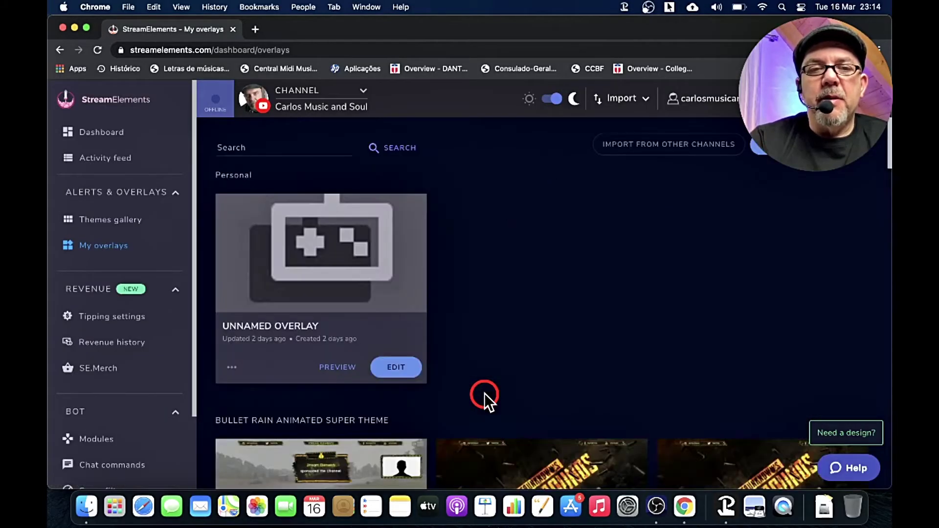
scroll(456, 321, down, 5)
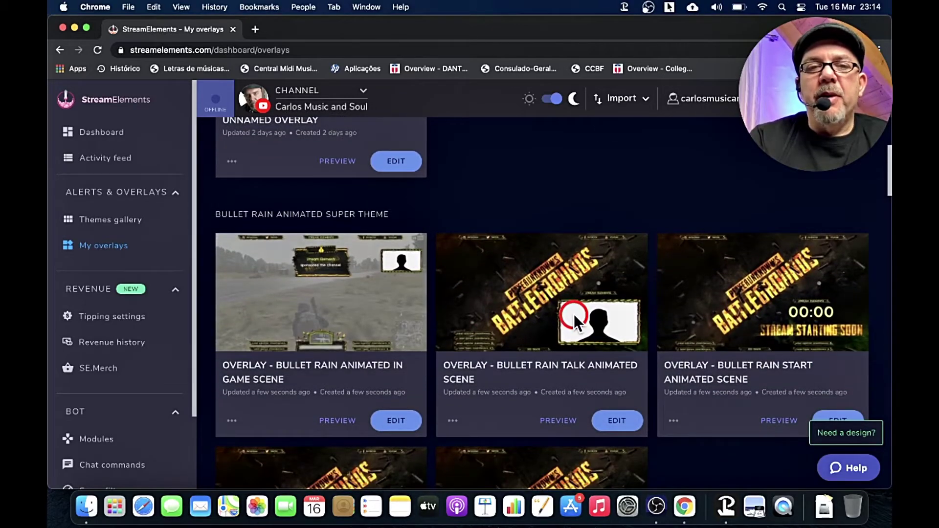
scroll(708, 327, down, 1)
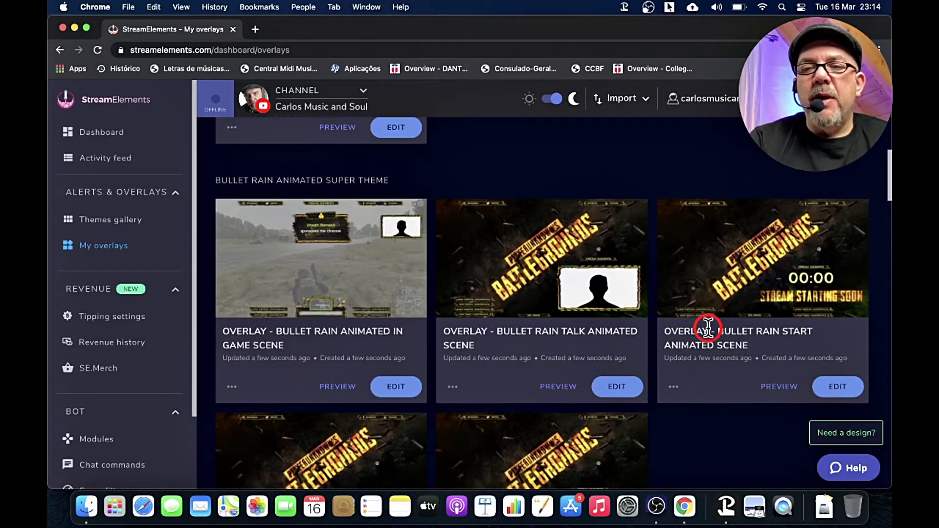
Open the Bullet Rain talk scene for editing and replace its Instagram text with the channel's Instagram handle.
click(630, 384)
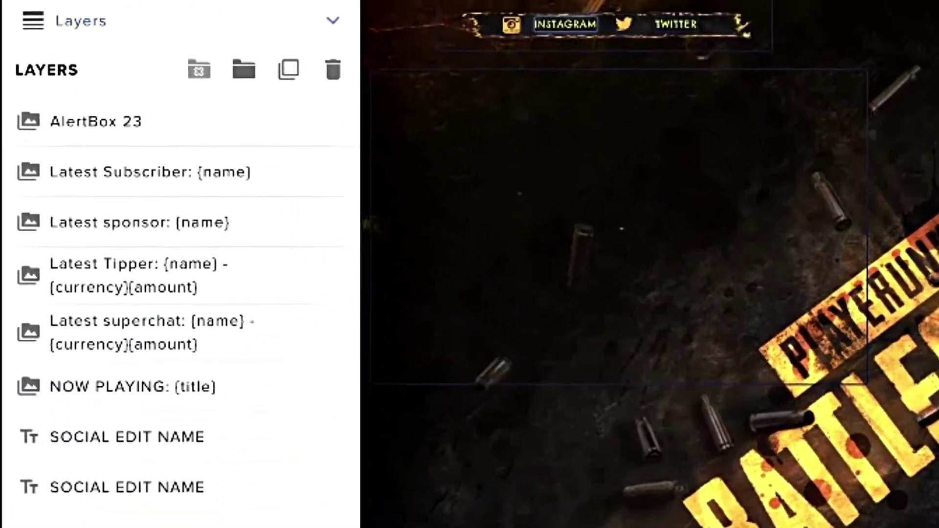
click(183, 498)
double_click(123, 169)
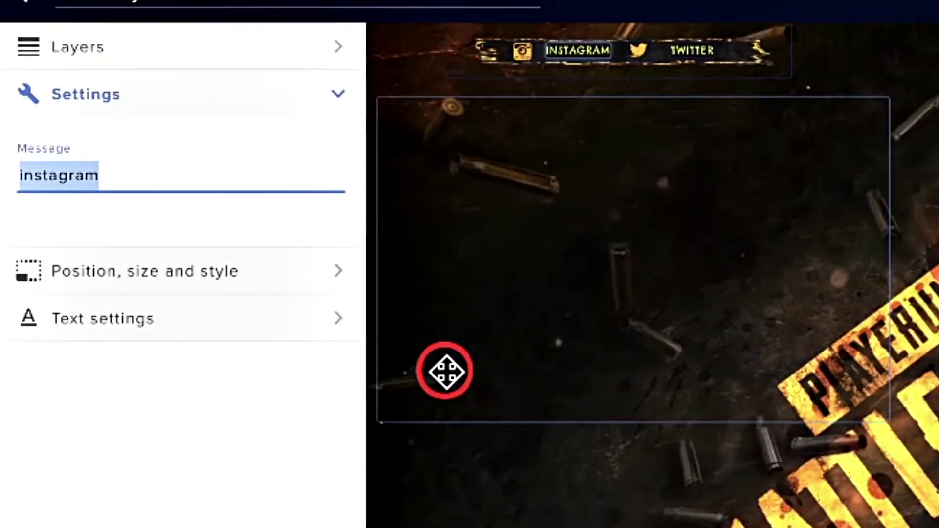
text(@car)
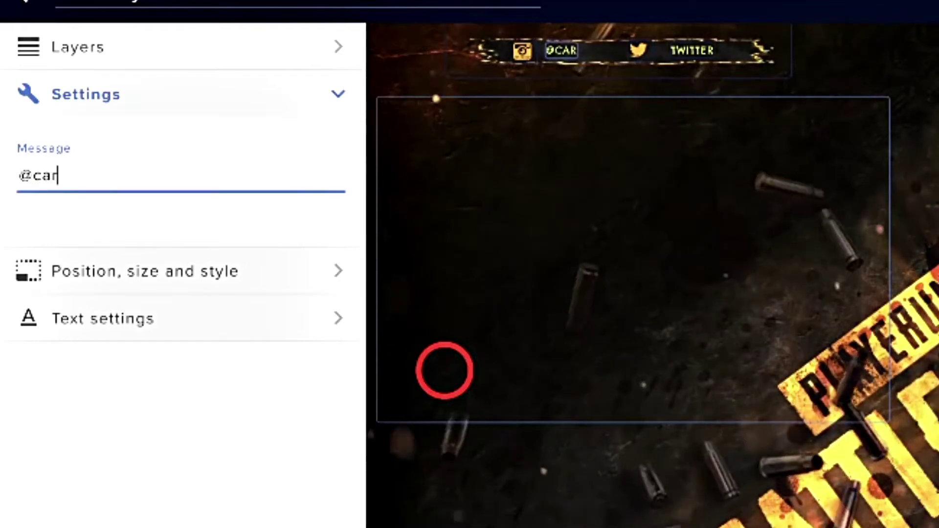
text(losmusica)
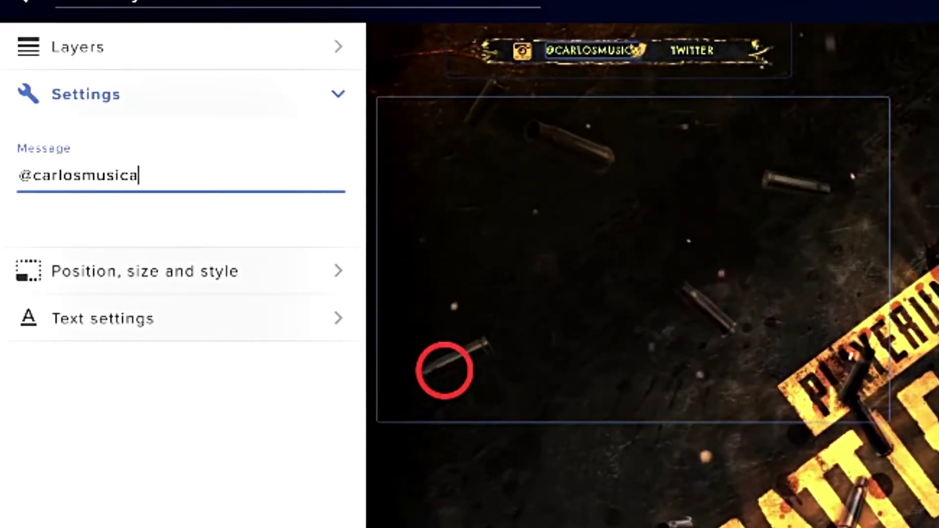
key(BackSpace)
text(soul)
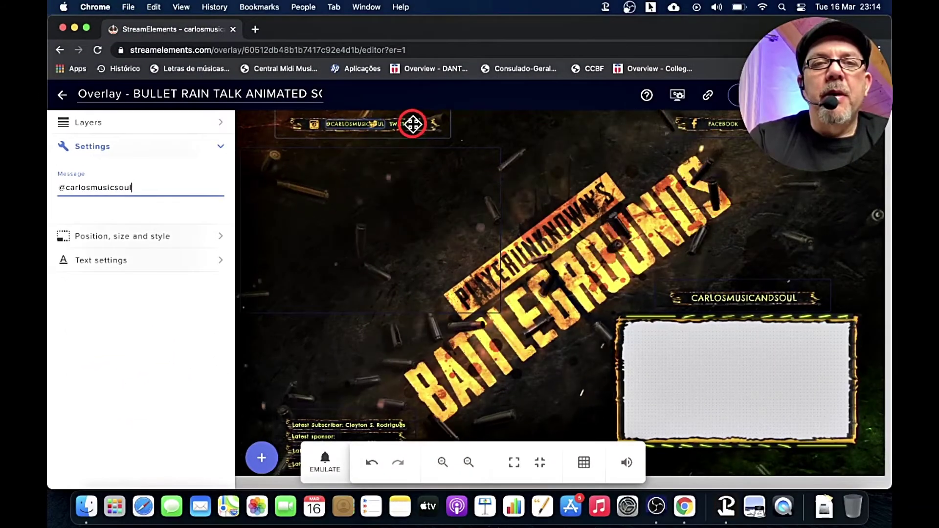
Inspect the settings of the Facebook text, its banner video and the scene's background video.
click(614, 74)
click(723, 123)
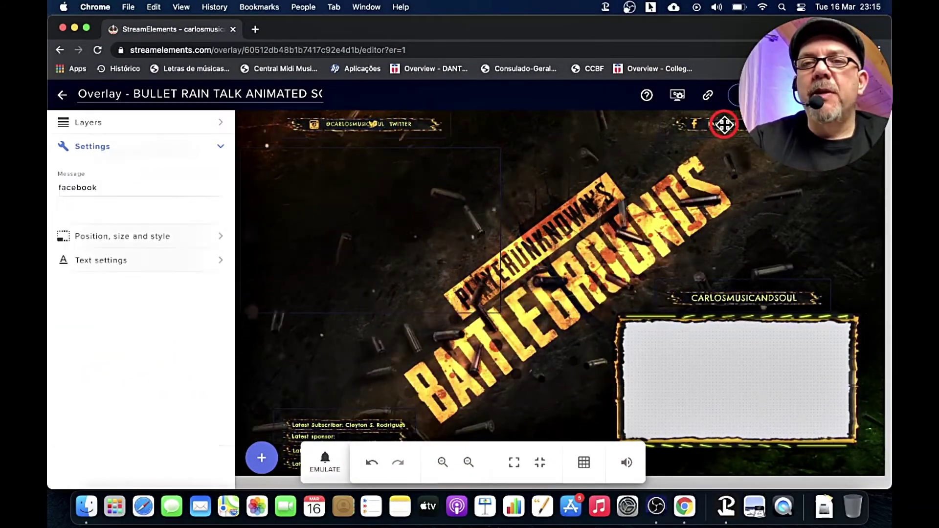
click(736, 142)
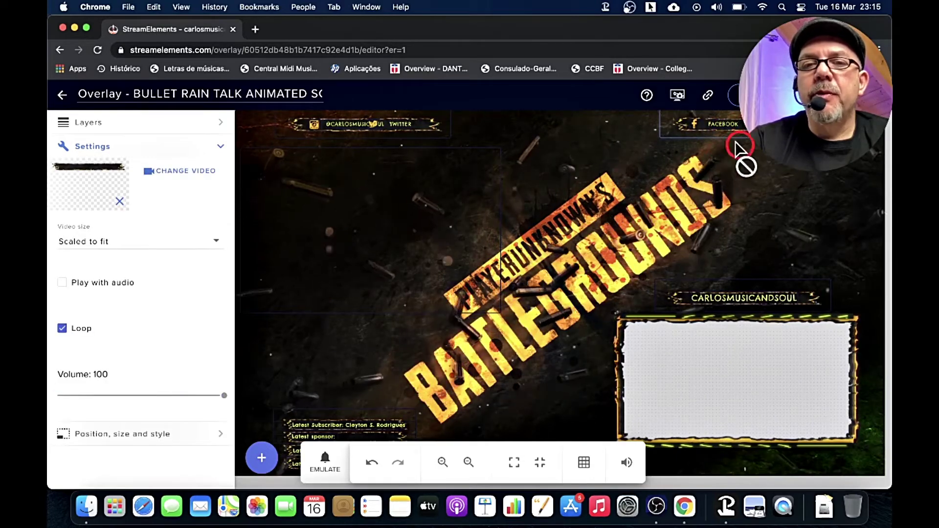
click(606, 251)
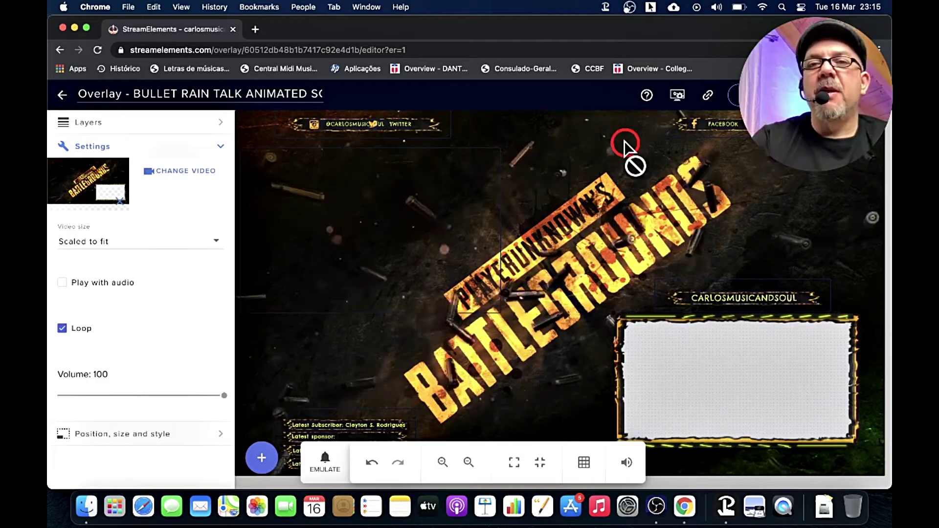
Copy the talk scene's overlay URL to the clipboard and switch to OBS Studio.
click(708, 97)
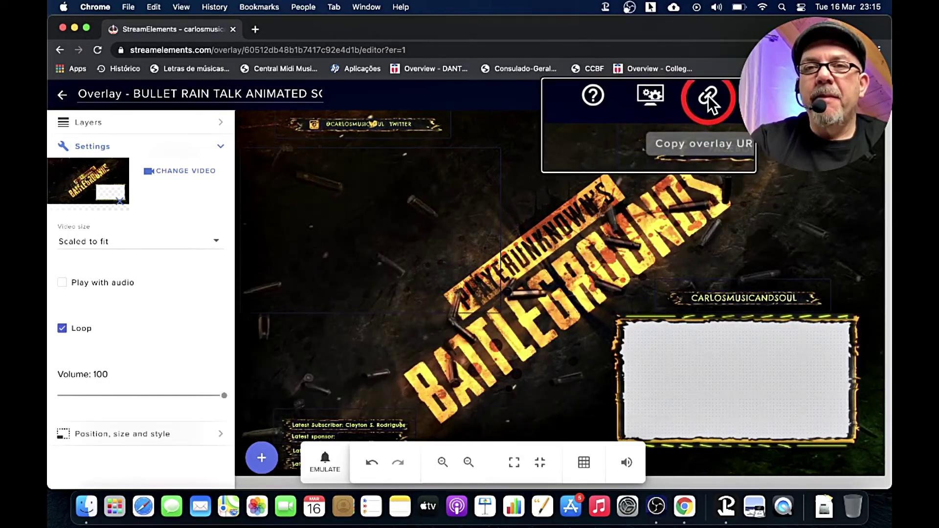
right_click(707, 97)
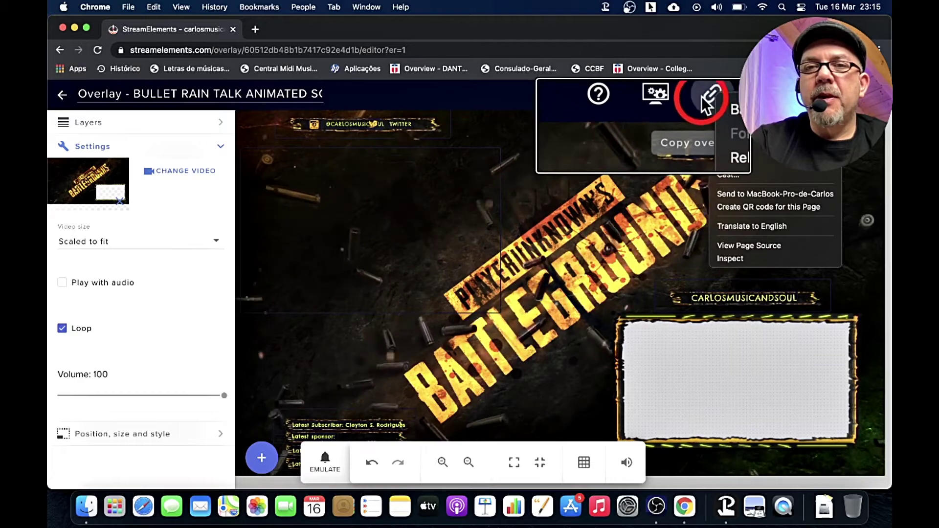
click(708, 98)
click(712, 100)
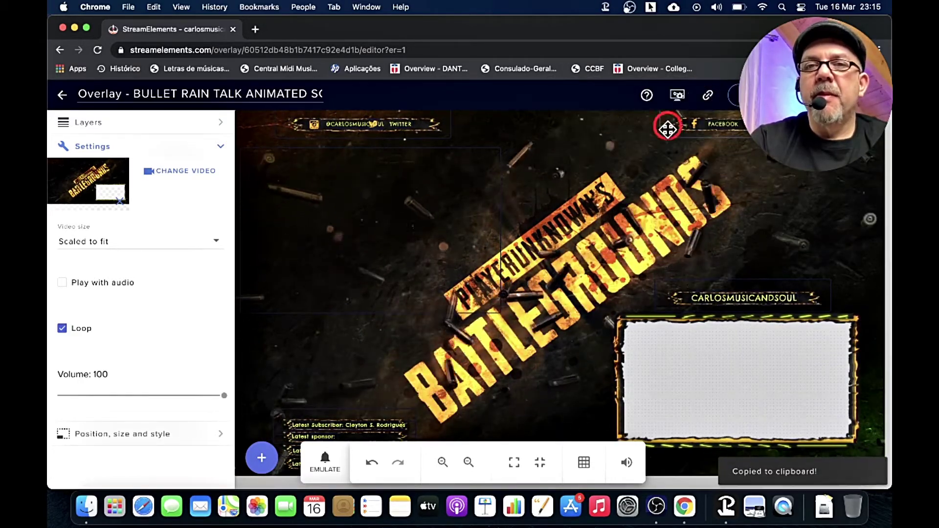
click(708, 99)
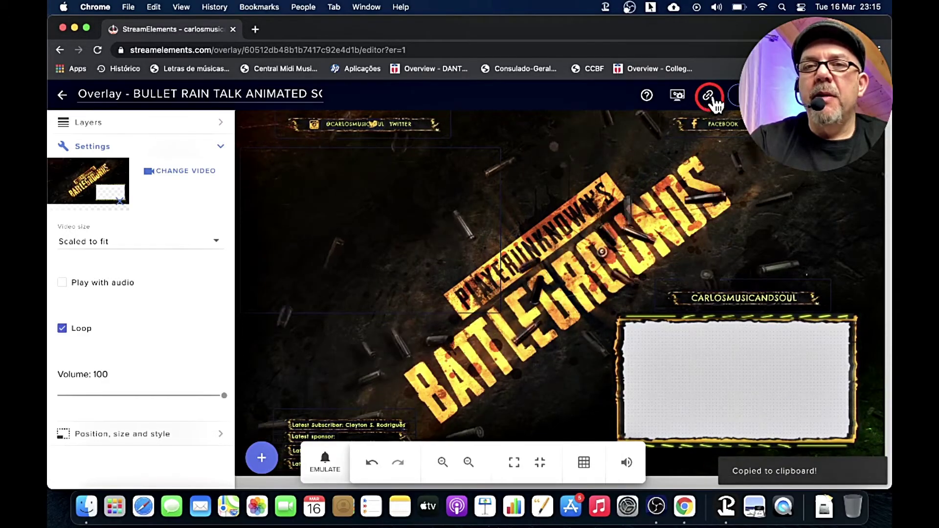
click(708, 99)
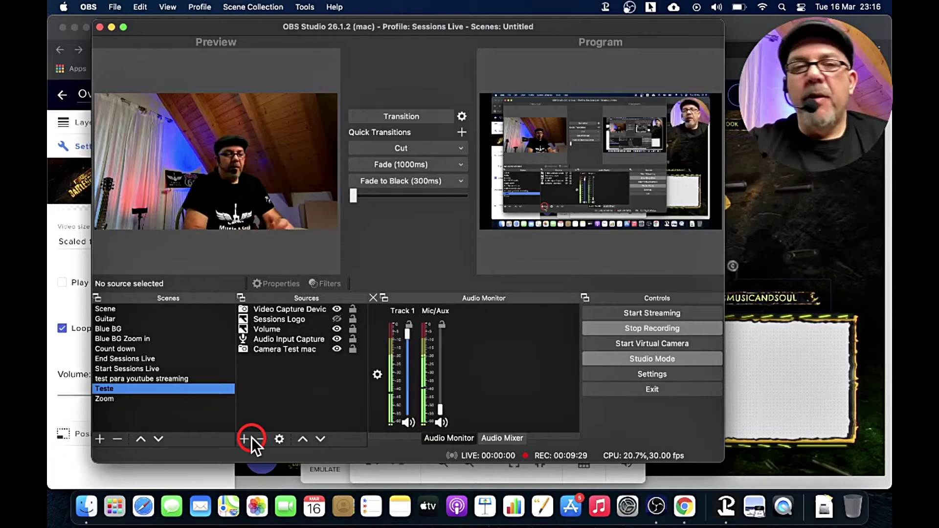
Add a new visible Browser source named "Overlay" to the Teste scene.
click(243, 440)
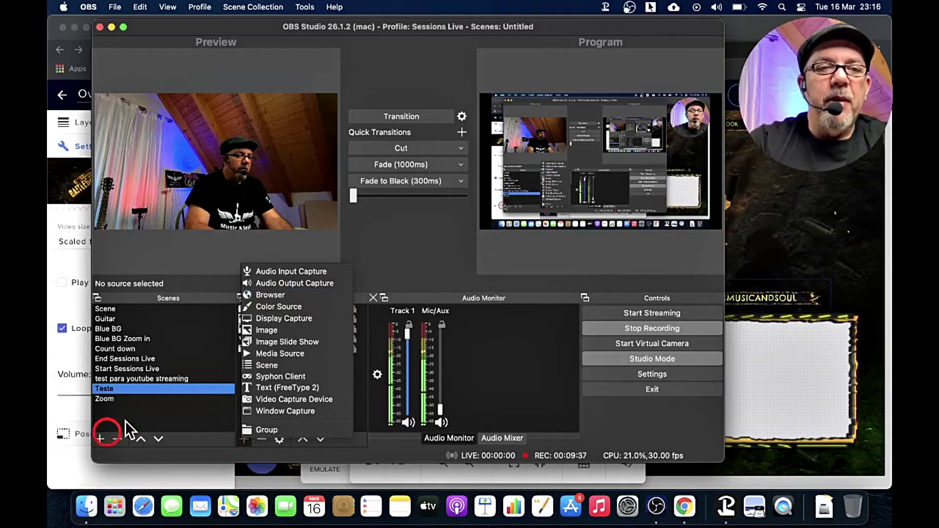
click(184, 332)
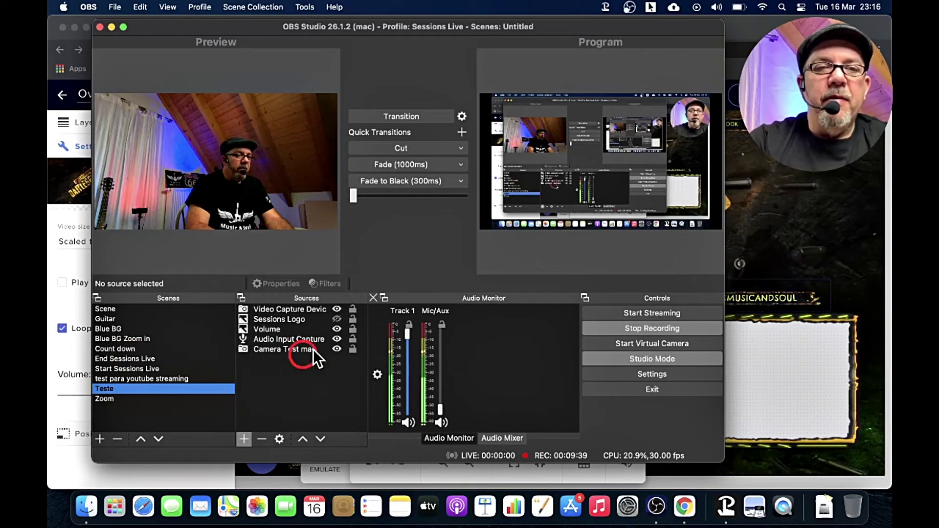
click(239, 440)
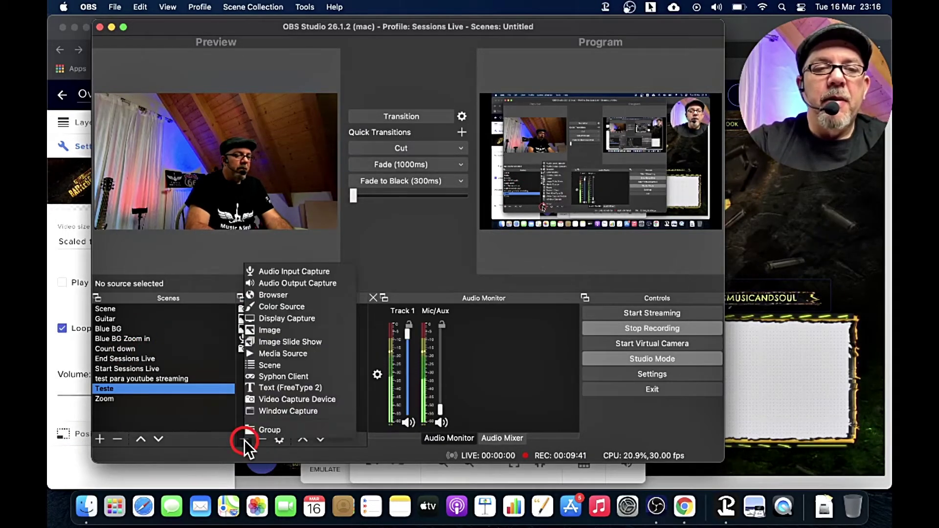
click(269, 298)
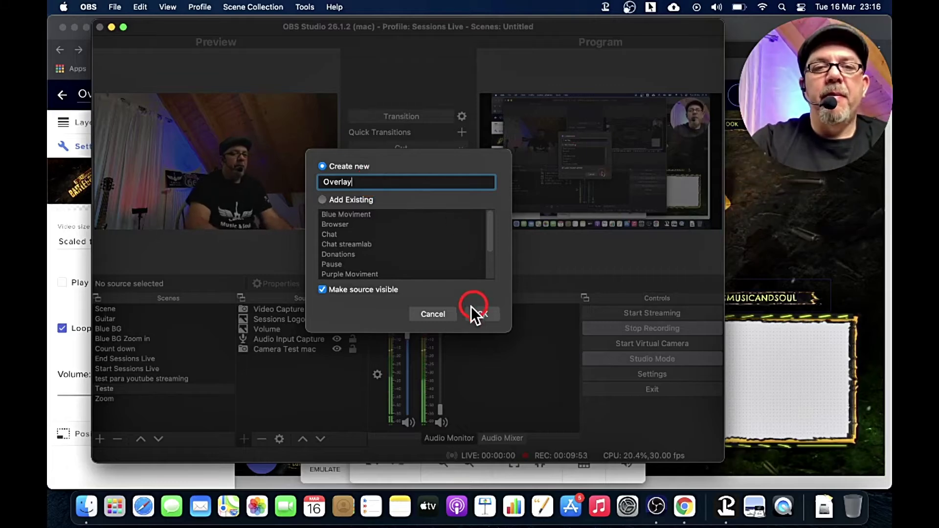
click(483, 313)
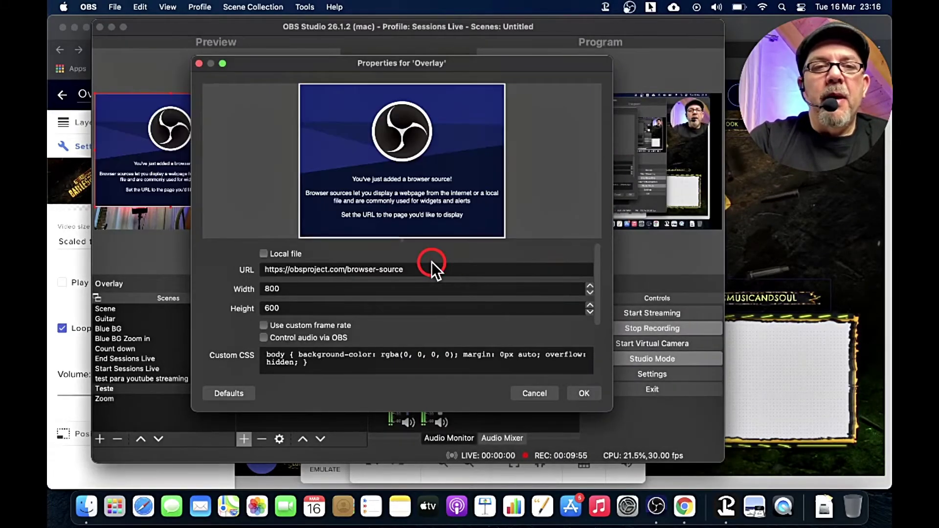
Replace the Overlay source's URL with the copied private overlay URL and set its width to 1920 and height to 1080.
double_click(427, 268)
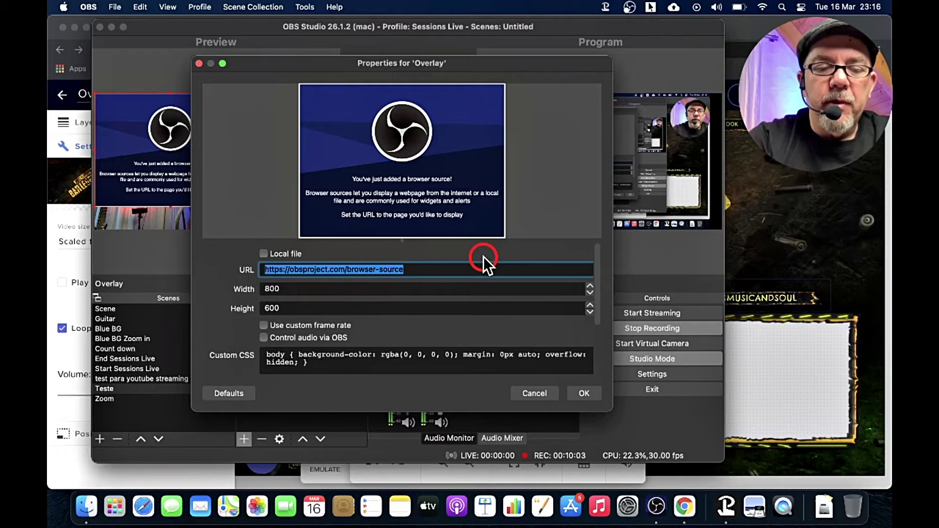
key(super+v)
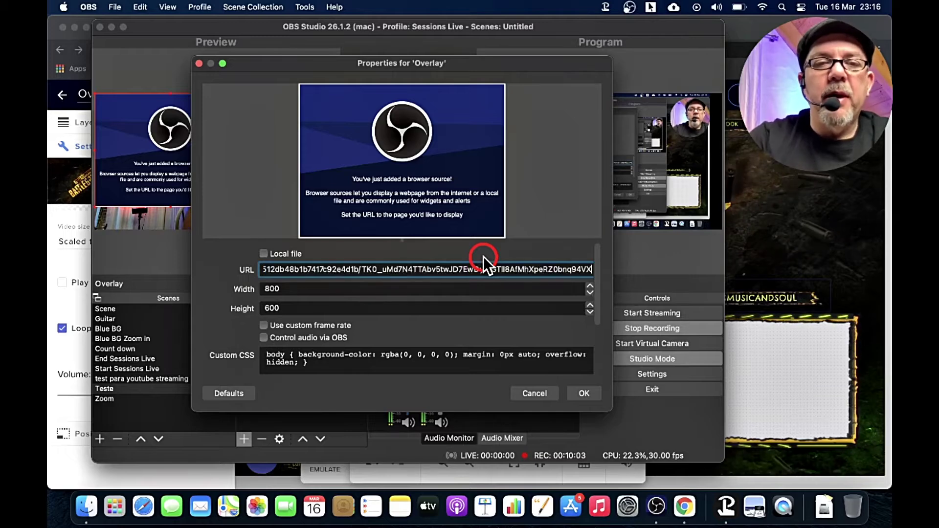
click(282, 288)
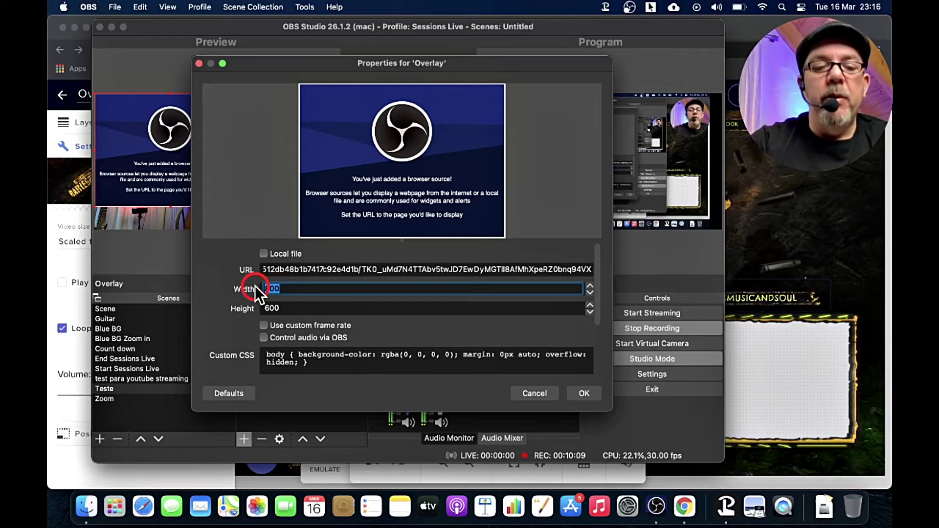
text(1920)
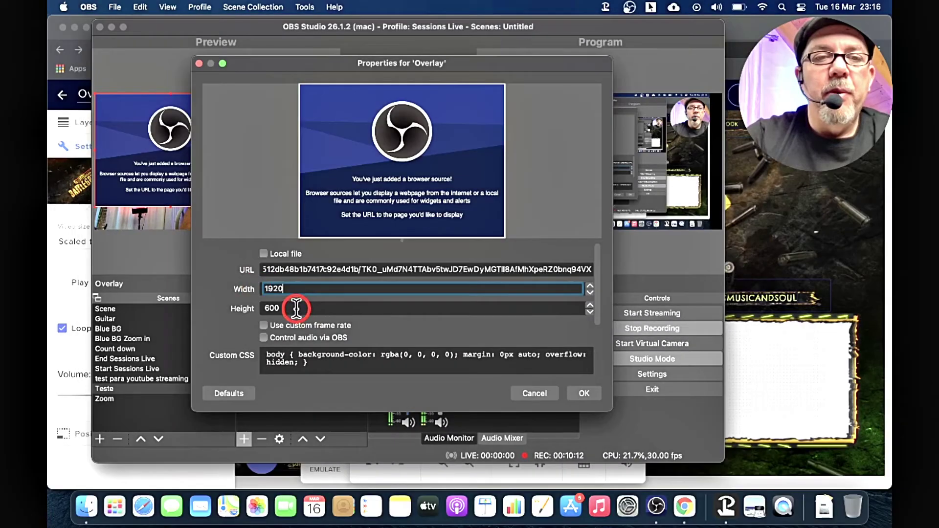
click(282, 308)
text(1080)
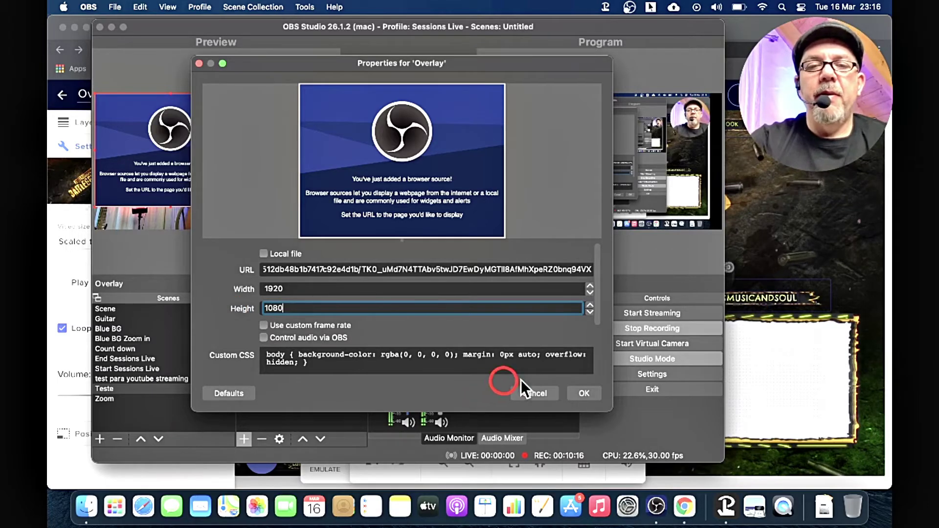
click(587, 393)
right_click(305, 309)
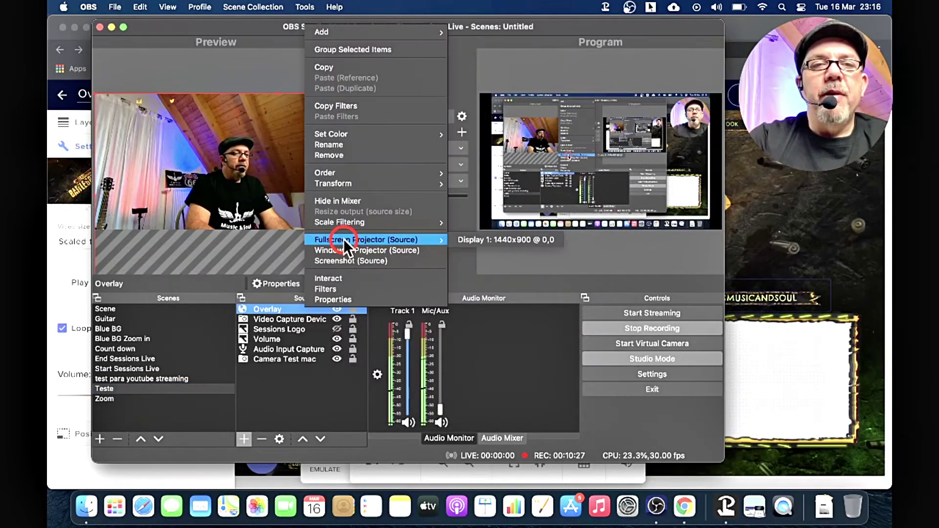
click(356, 184)
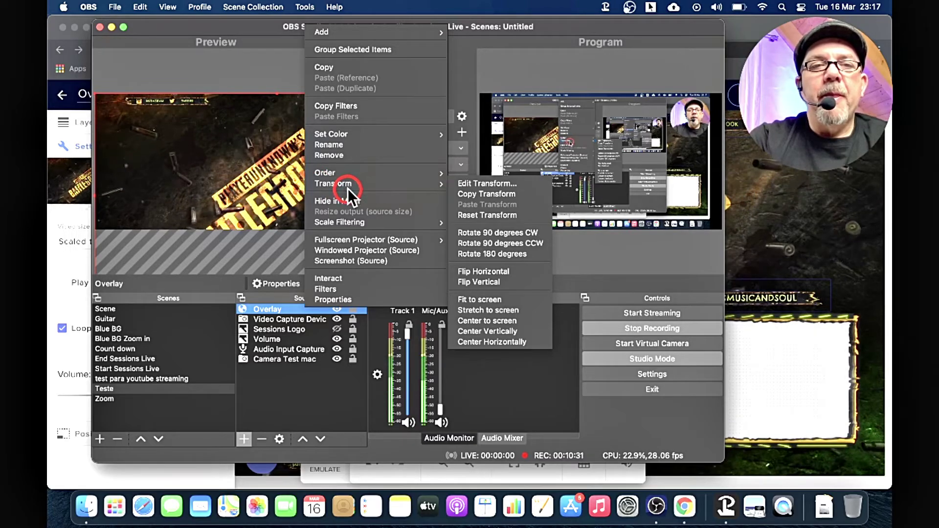
click(209, 239)
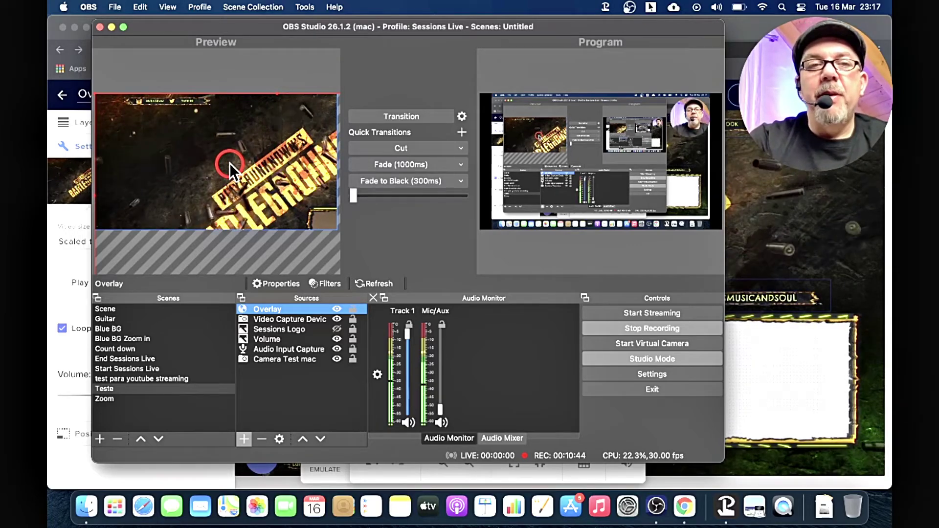
Transform the Overlay source with Fit to screen.
right_click(285, 309)
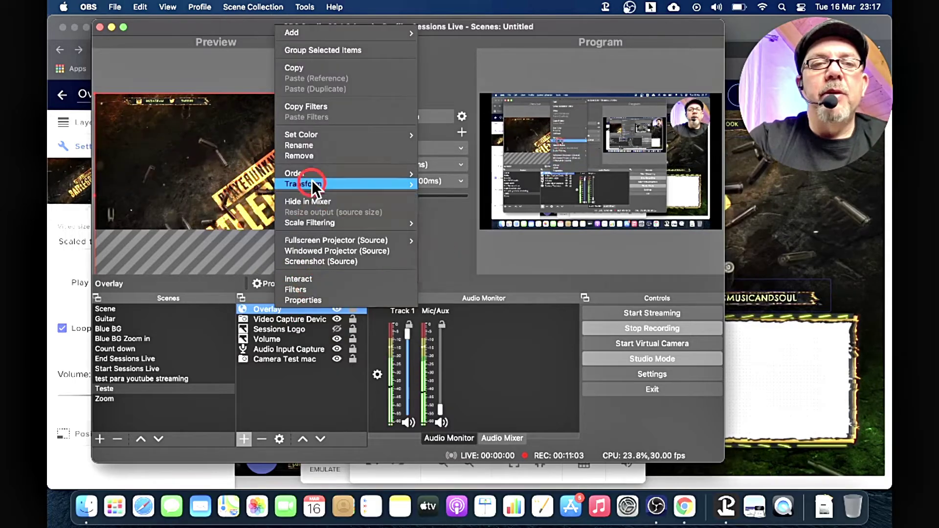
mouse_move(312, 182)
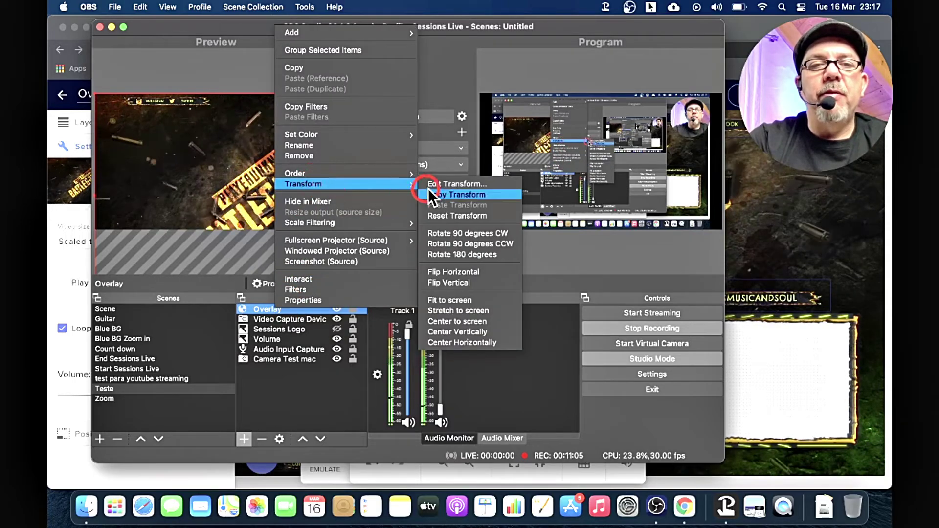
click(463, 299)
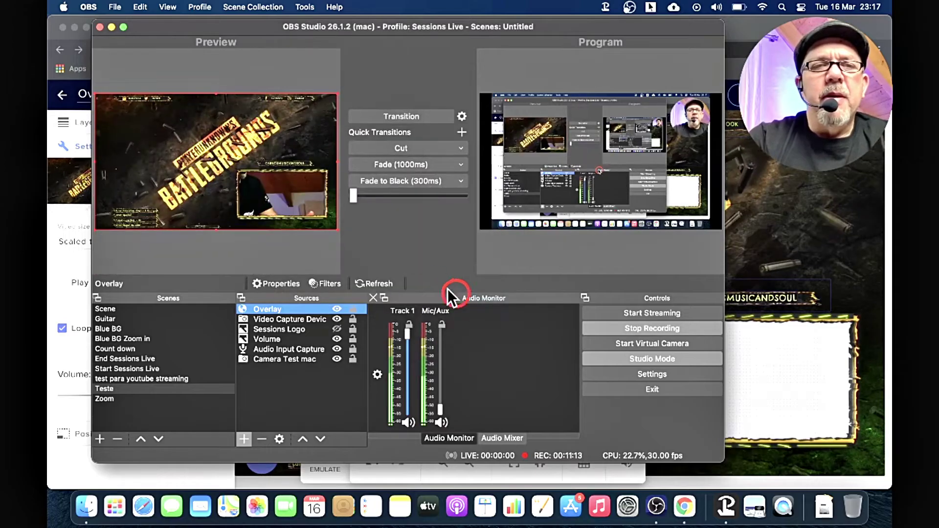